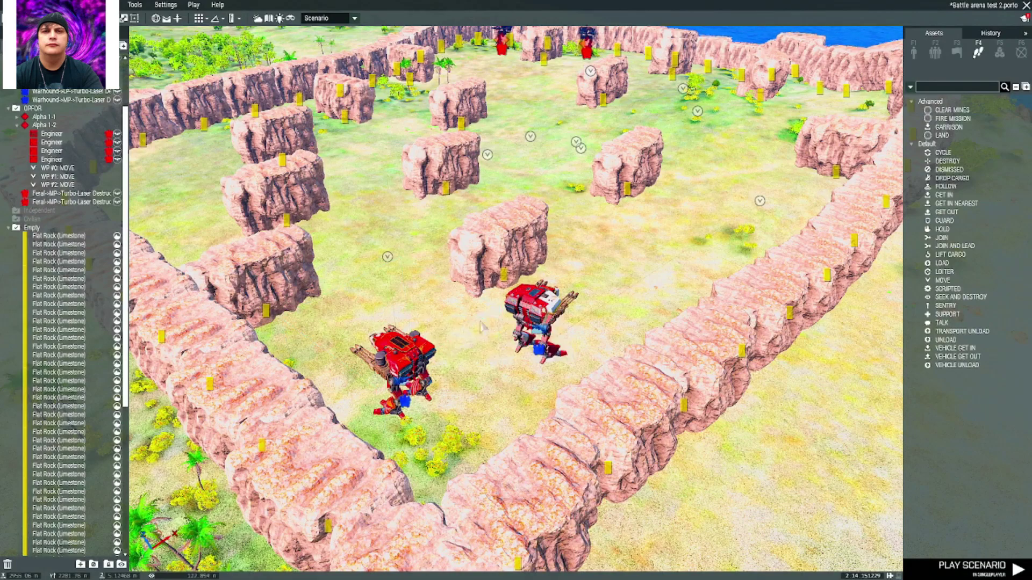
- Look over the rock-walled arena from its BLUFOR corner and list the BLUFOR unit assets, including the Adeptus Mechanicus Titans
scroll(476, 285, "down", 3)
left_click_drag(481, 326, 396, 298)
scroll(490, 297, "up", 4)
key("s")
key("d")
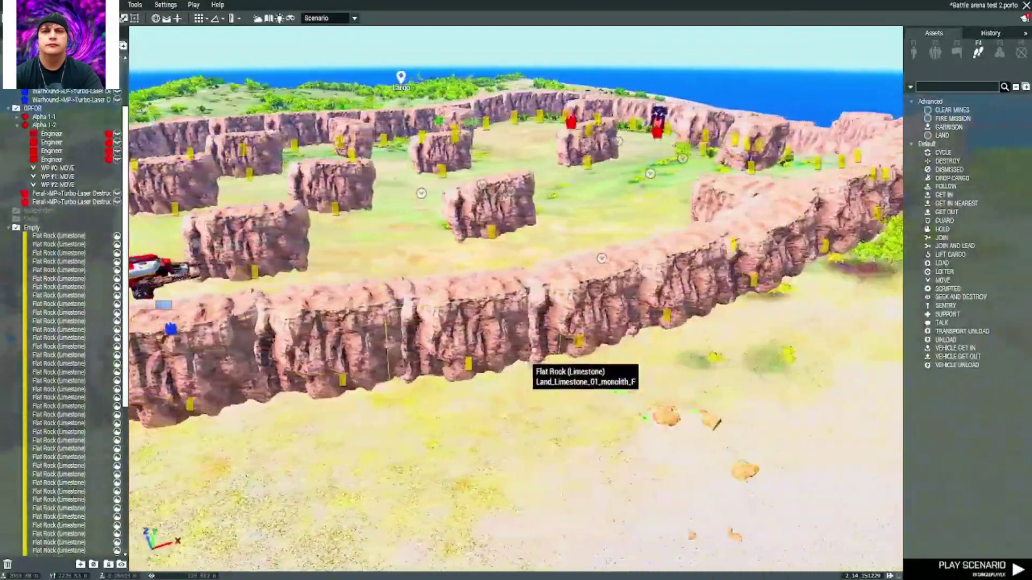
left_click_drag(527, 362, 572, 369)
key("w")
key("a")
left_click(914, 49)
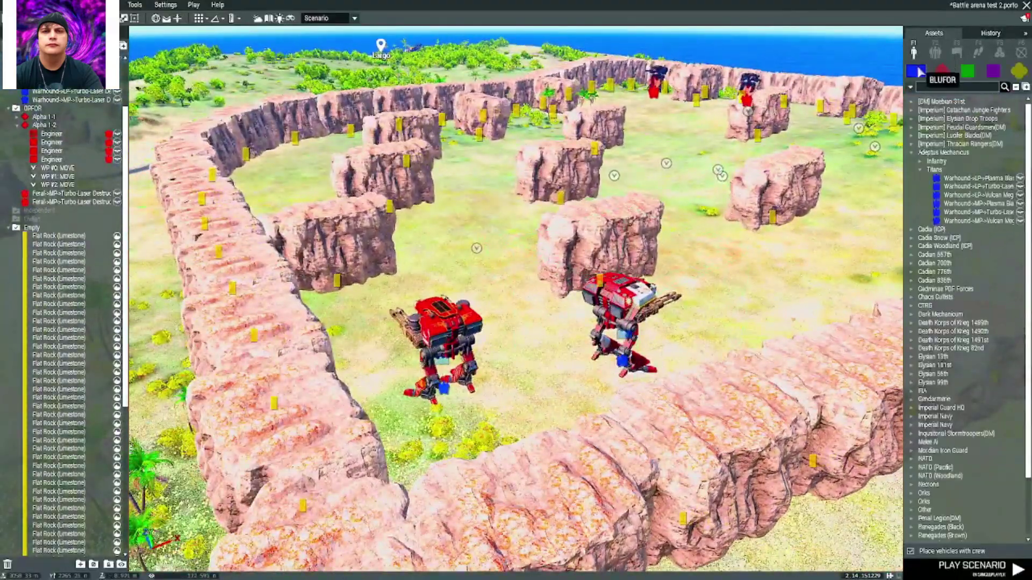
- Inspect the arena around the BLUFOR Titans and list the OPFOR unit assets, including the Dark Mechanicum Titans
key("d")
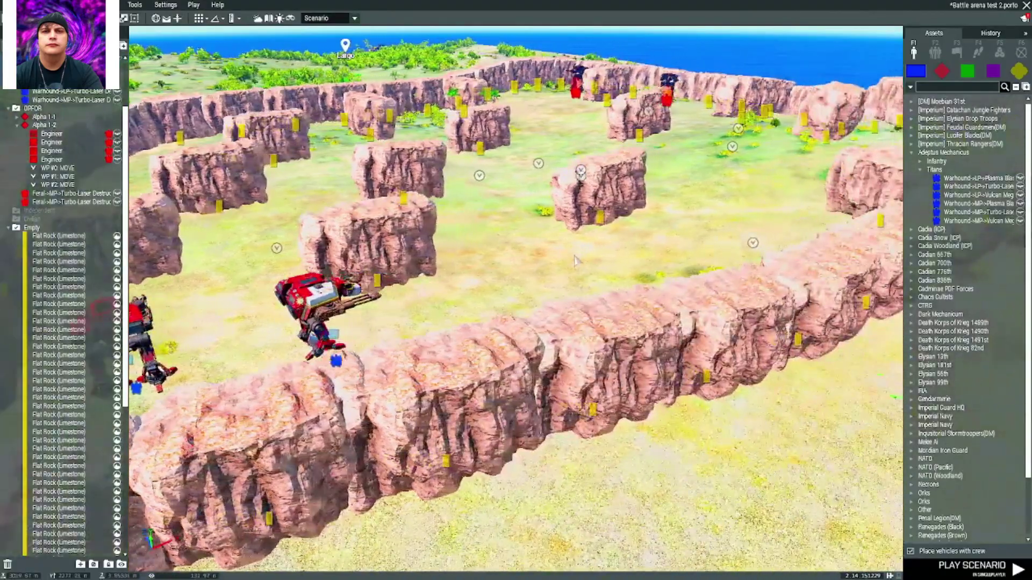
left_click_drag(751, 242, 462, 319)
key("a")
key("d")
key("w")
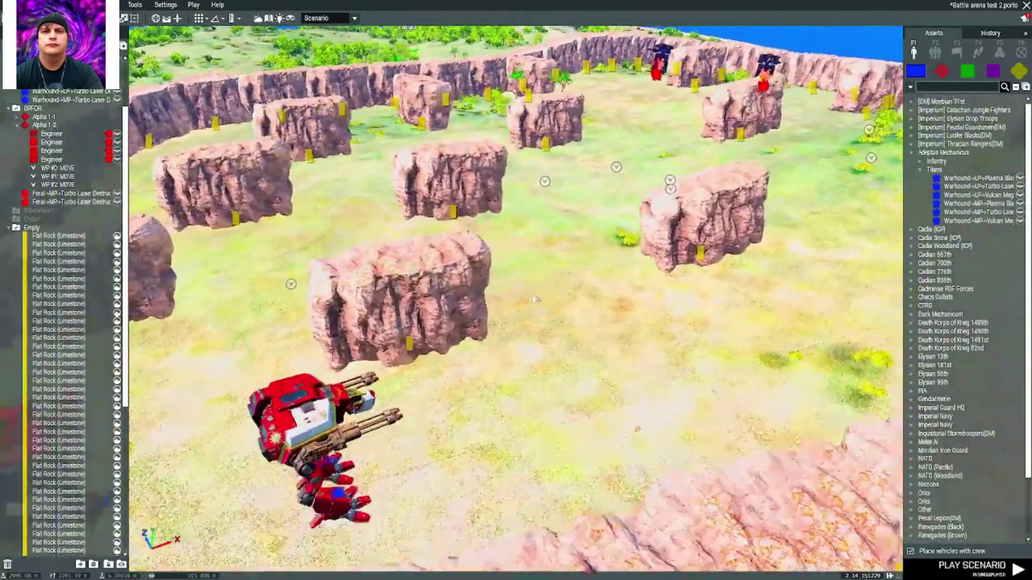
left_click(941, 71)
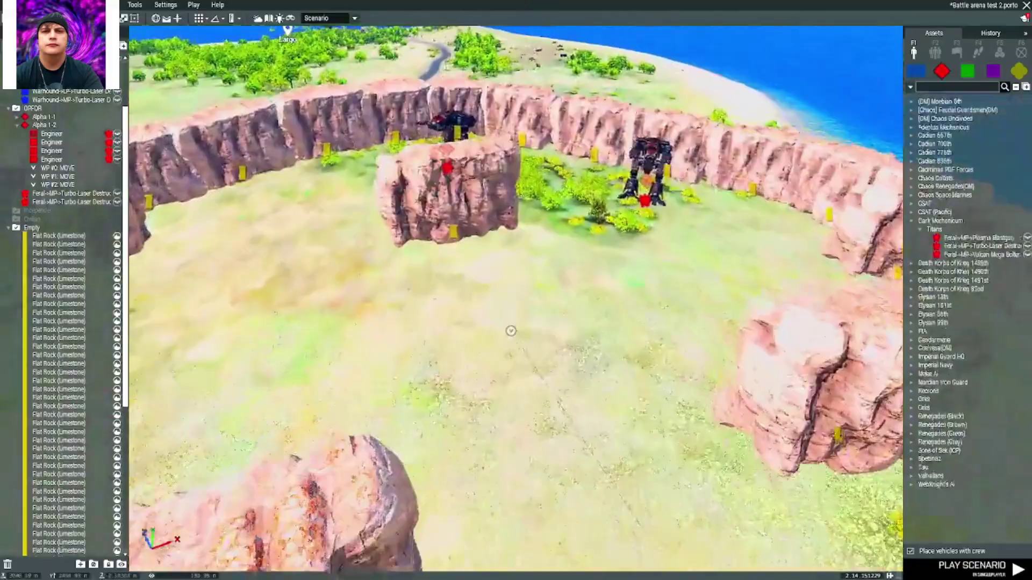
- Examine the two OPFOR Feral Titans with Turbo-Laser Destructors up close at the far end of the arena
key("w")
key("d")
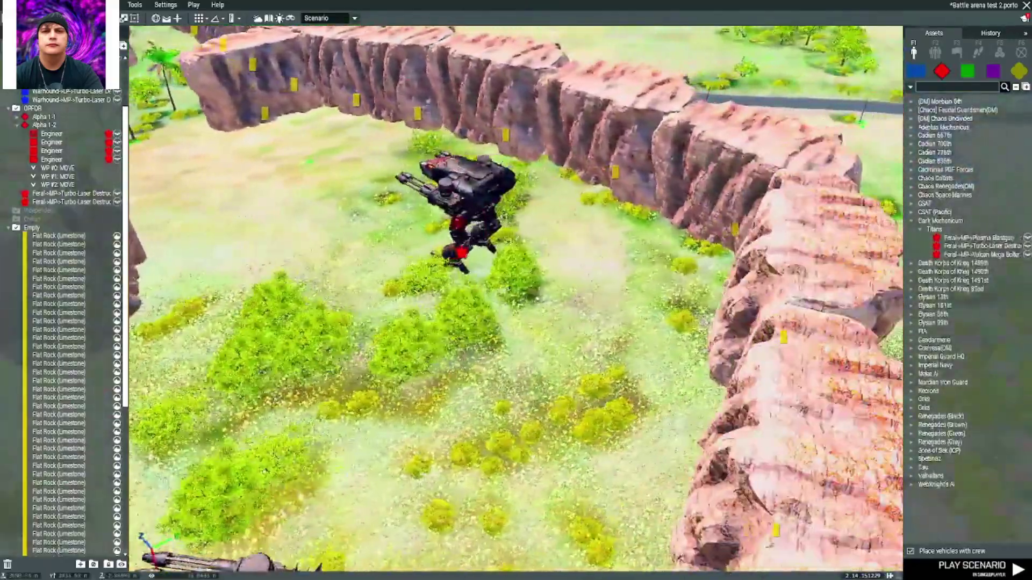
key("s")
key("a")
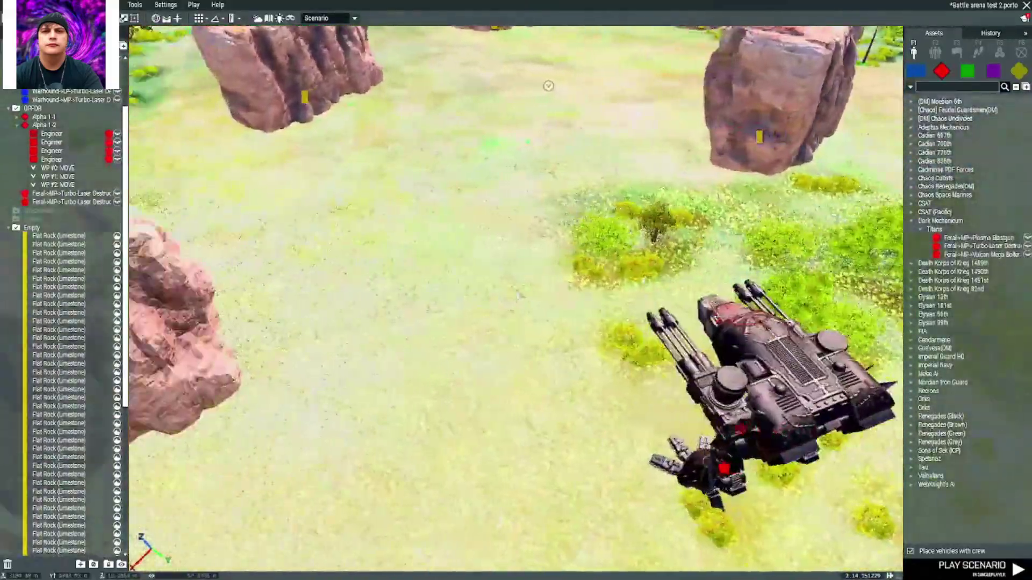
key("w")
key("a")
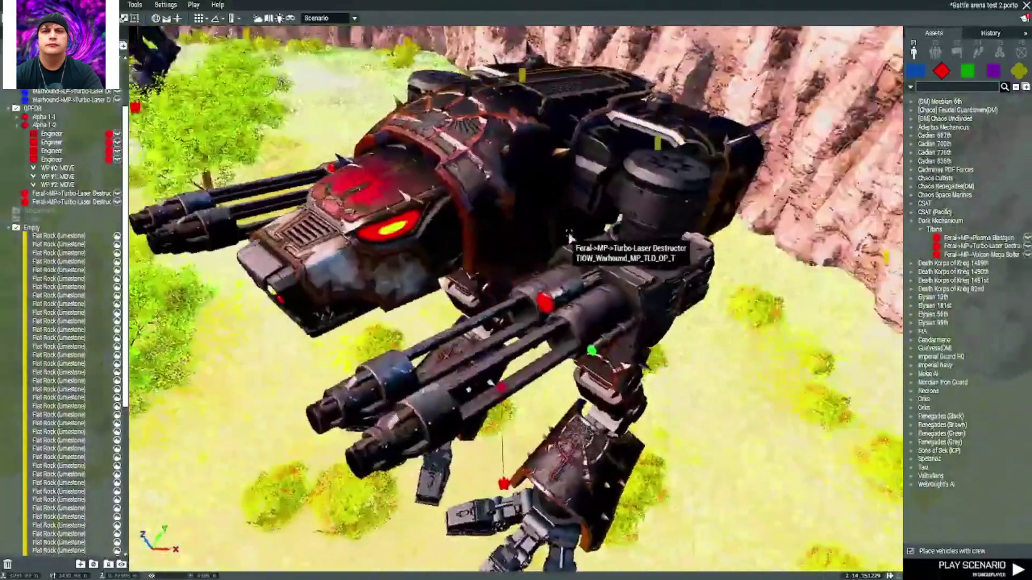
key("w")
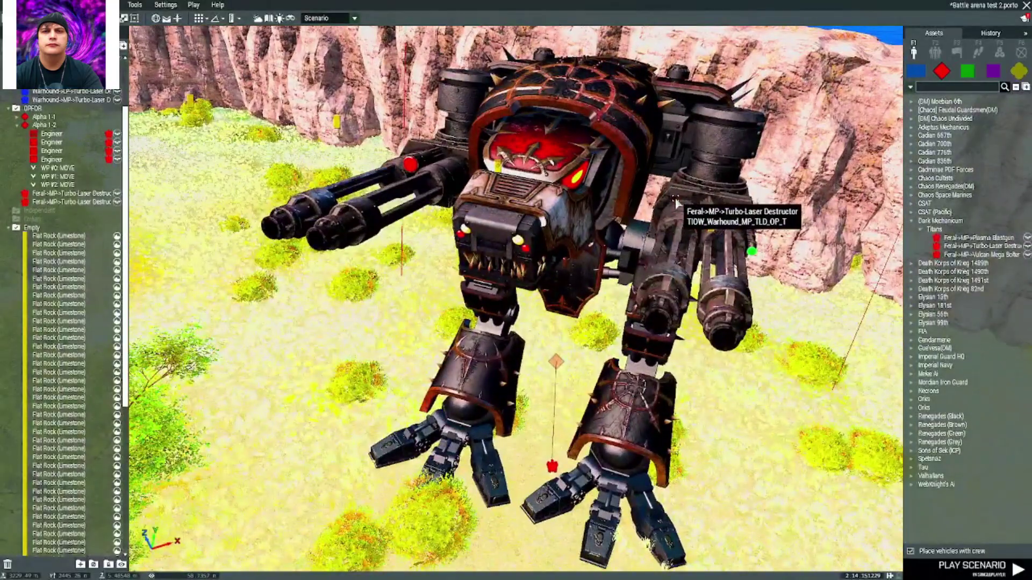
key("d")
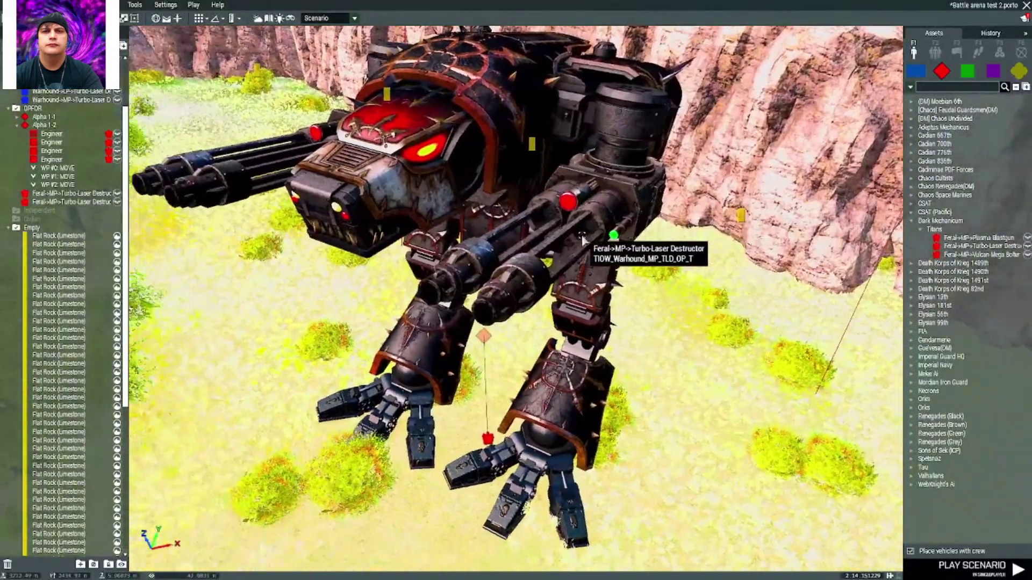
key("w")
key("s")
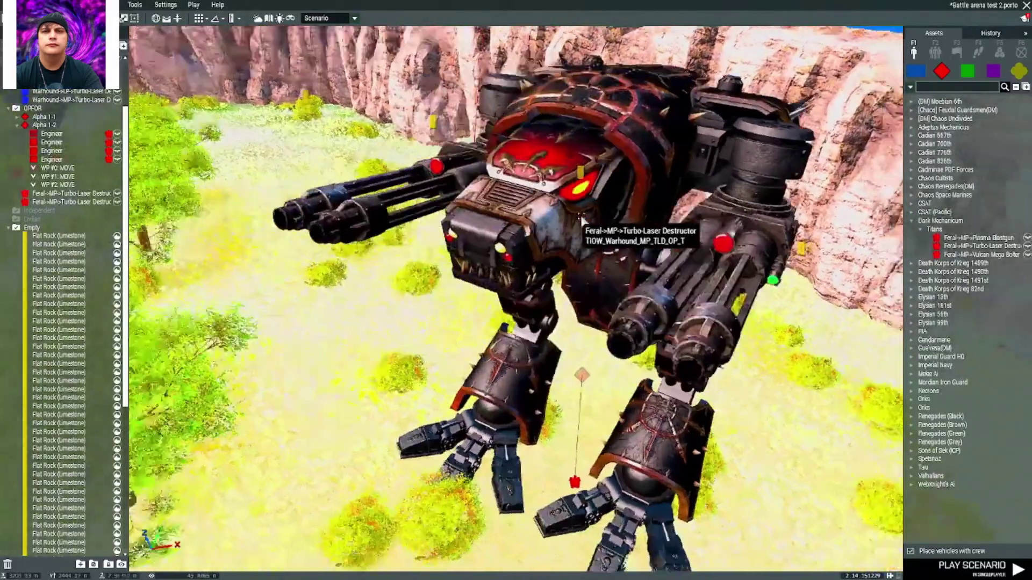
- Examine the red BLUFOR Warhound Titans up close in their starting corner of the arena
key("w")
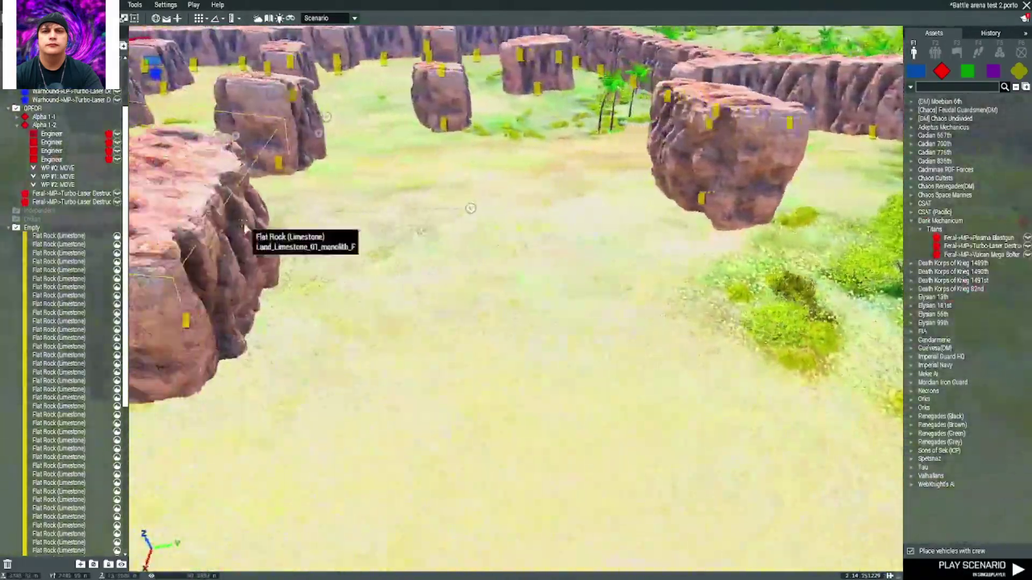
key("a")
key("w")
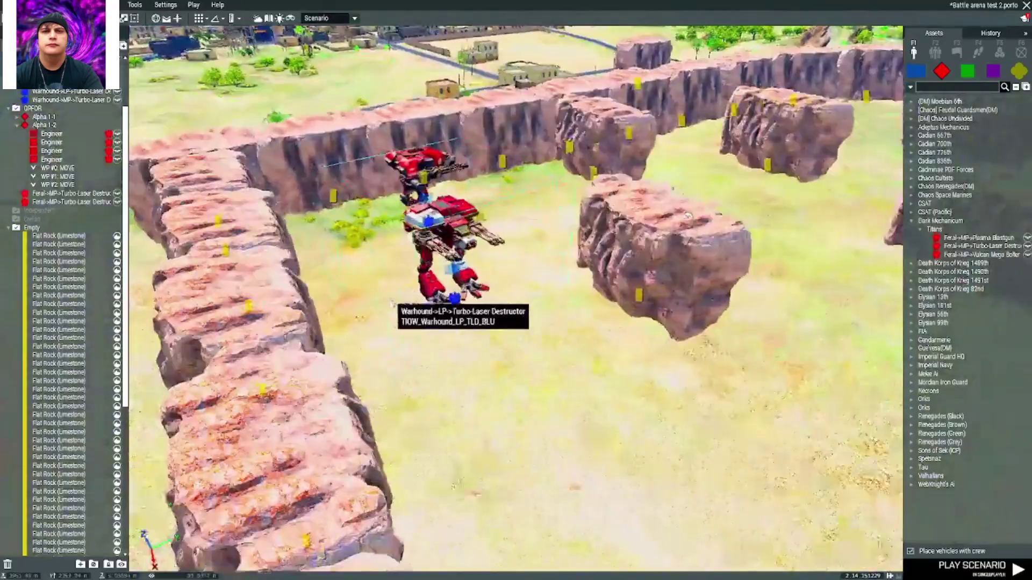
key("w")
key("s")
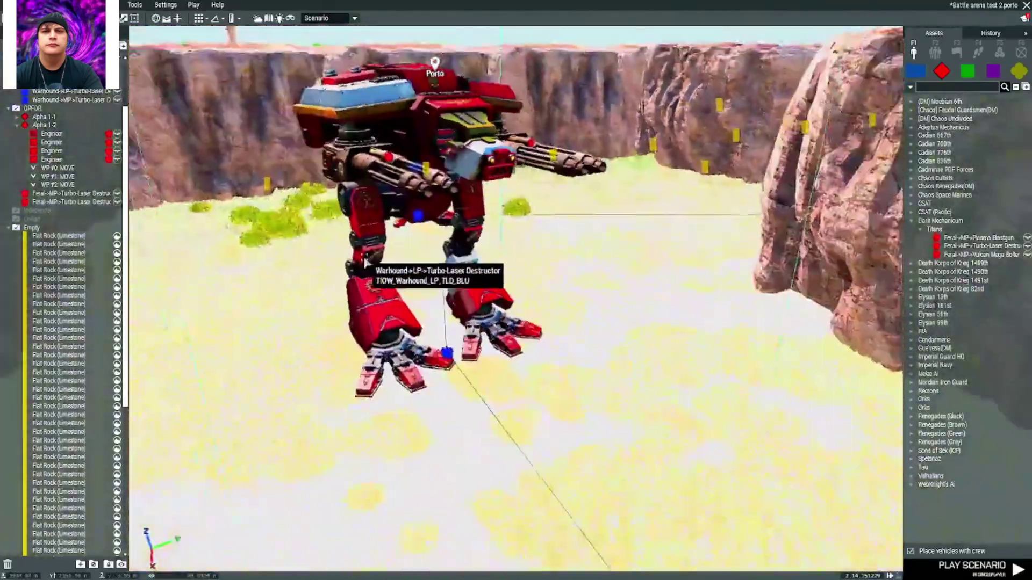
key("w")
key("s")
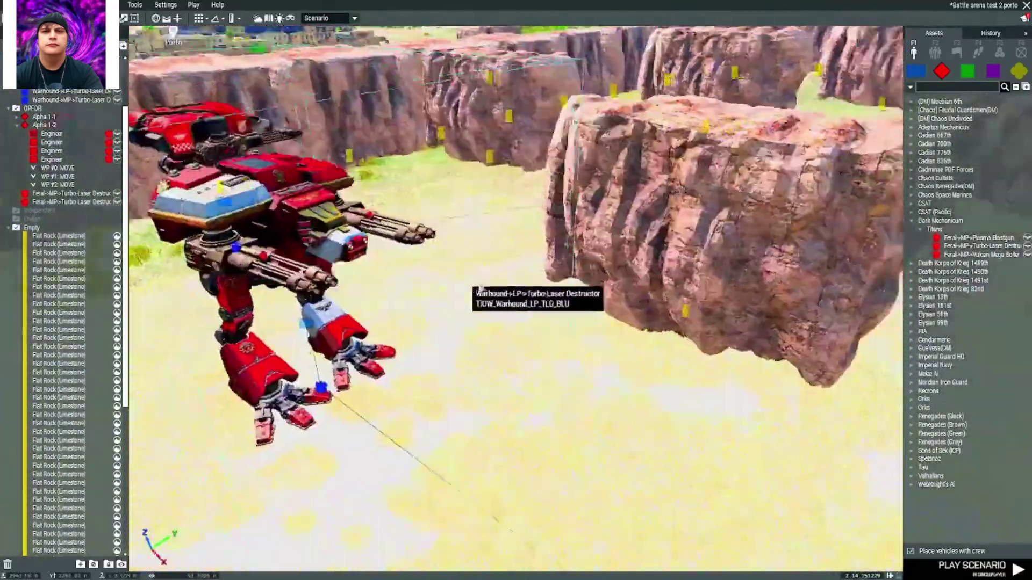
key("s")
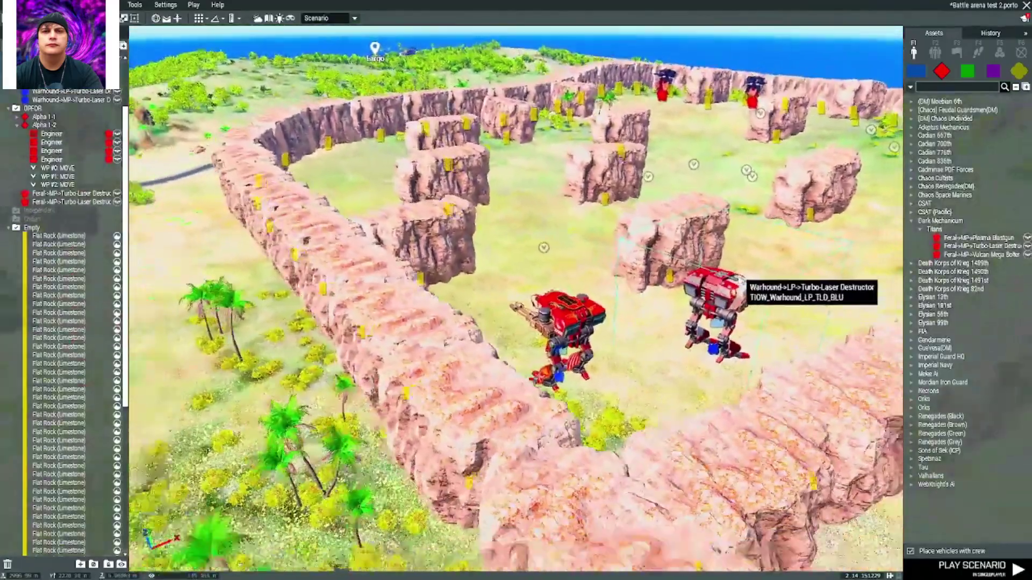
- Survey the terrain outside the arena walls, including the nearby town, road and coastline
key("s")
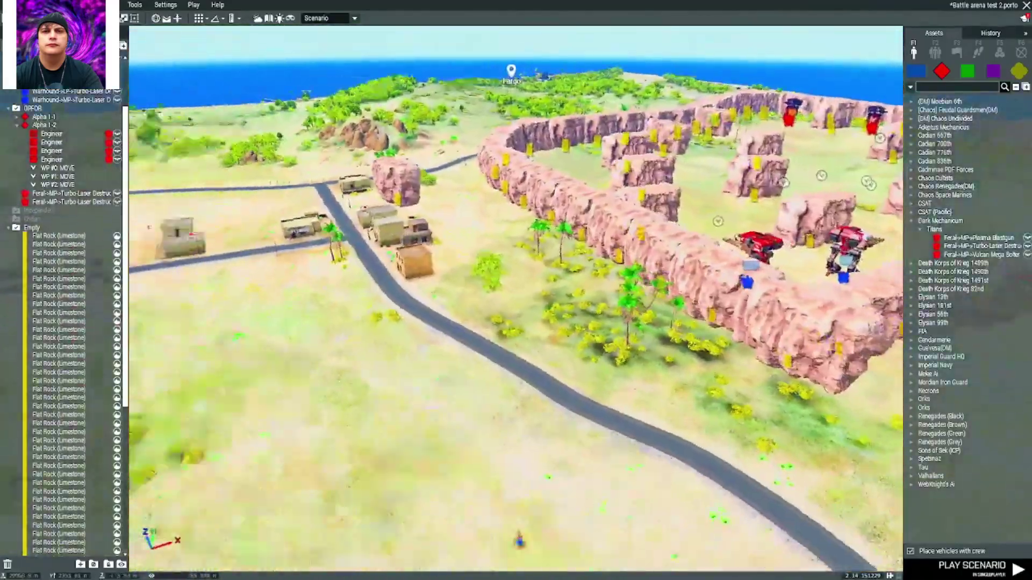
key("w")
key("w")
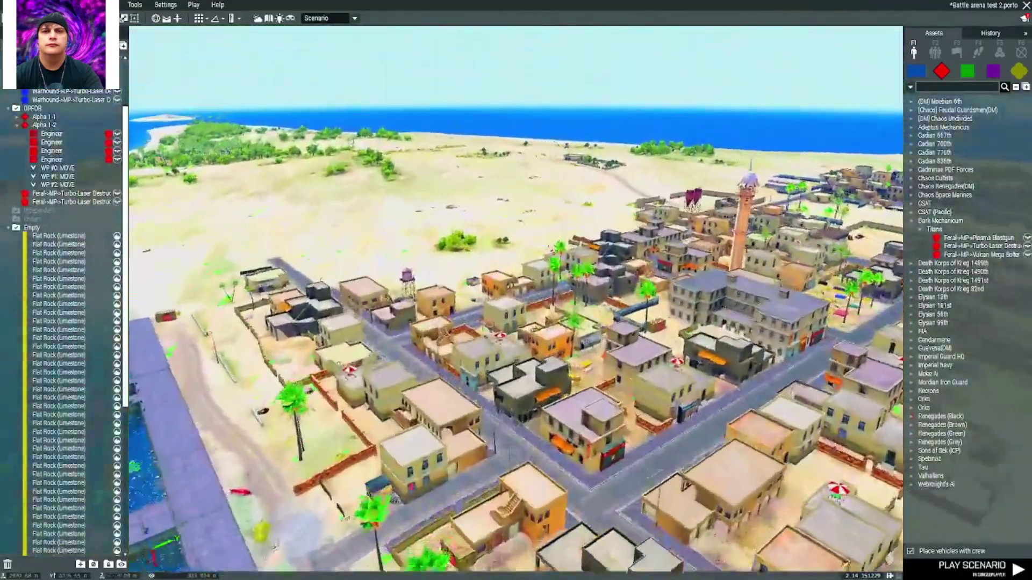
key("w")
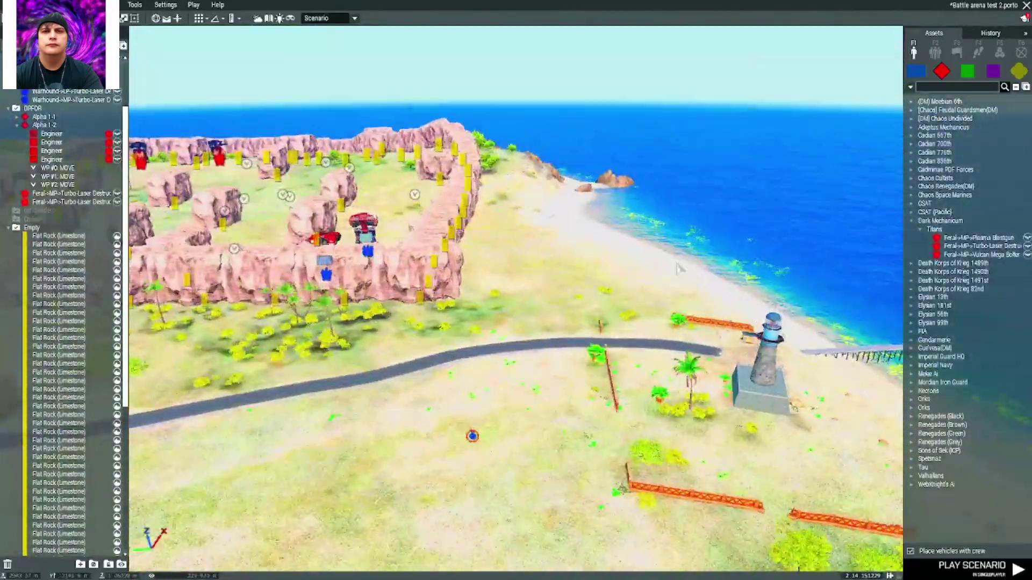
key("a")
key("w")
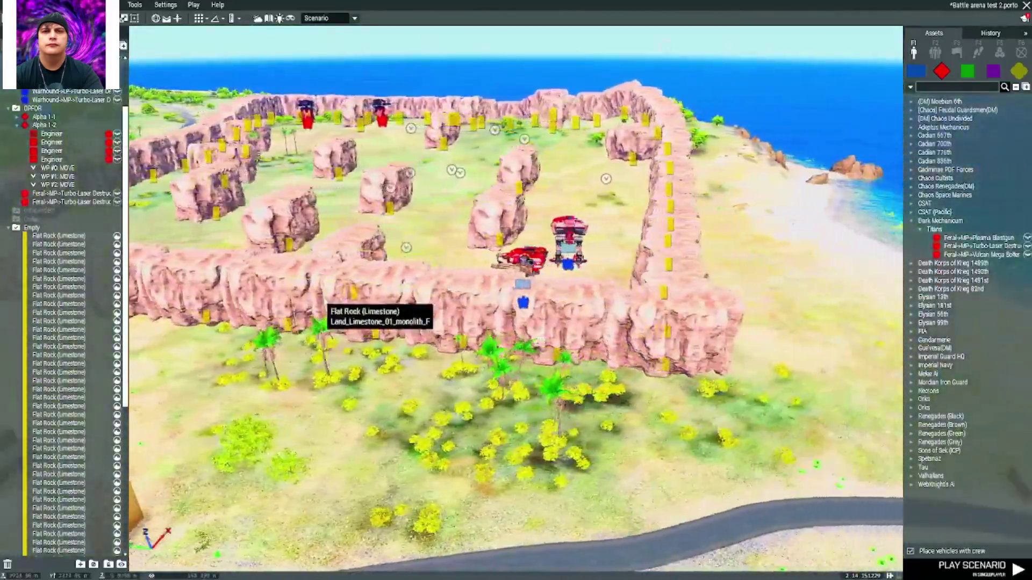
- Examine the arena's overall layout, with its limestone perimeter wall, rock cover, waypoints and opposing Titan positions
key("s")
key("a")
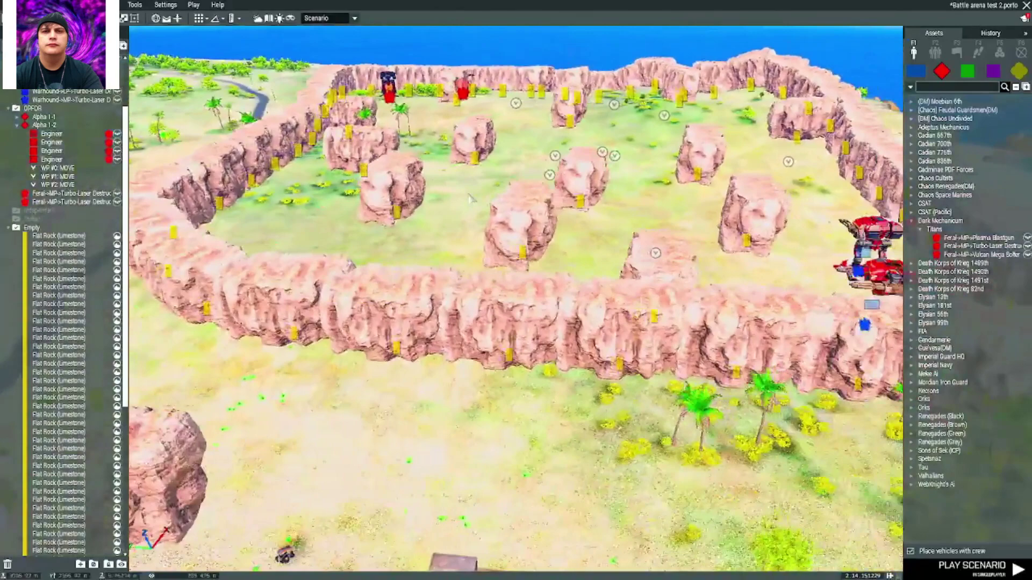
key("d")
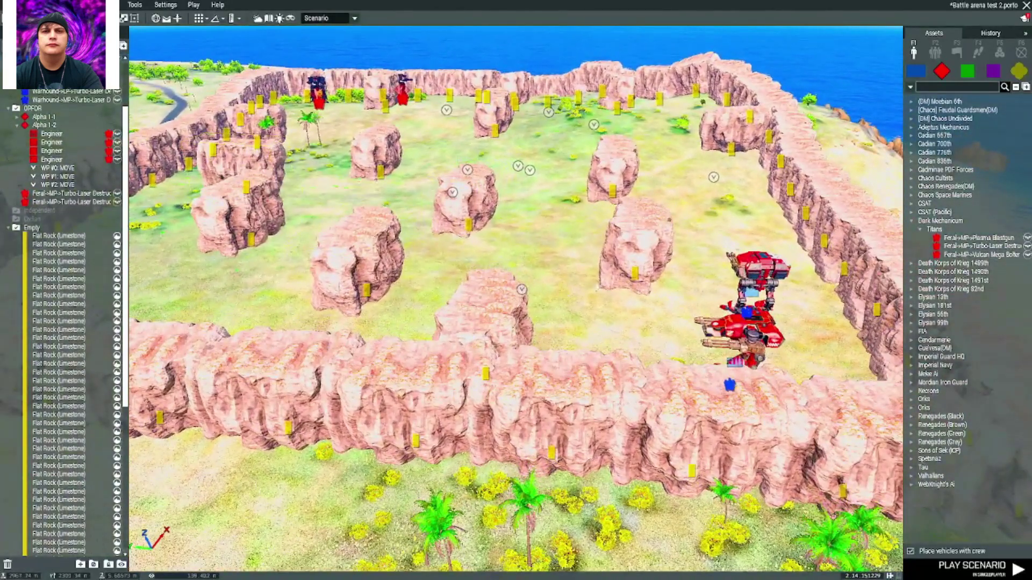
key("w")
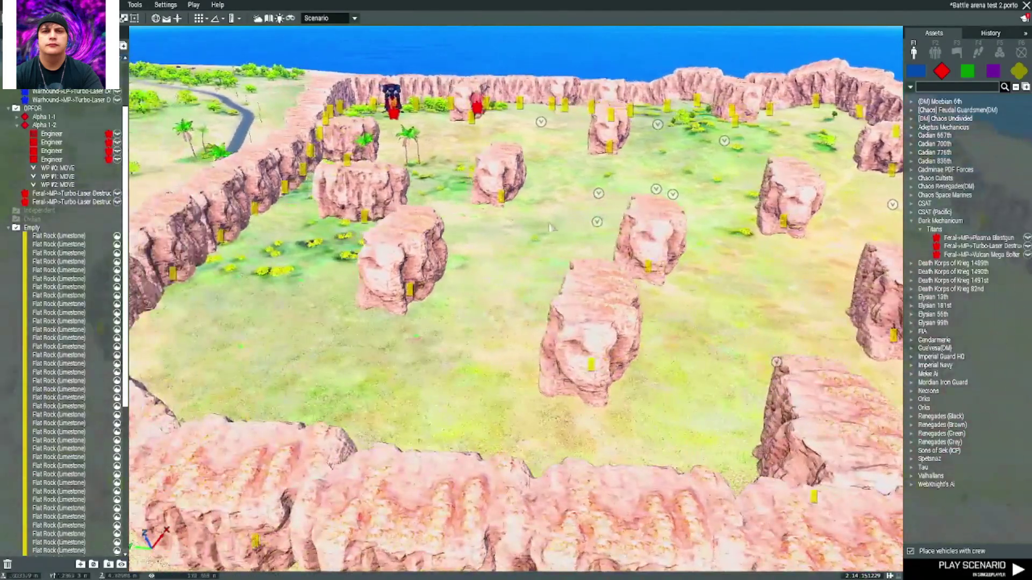
key("d")
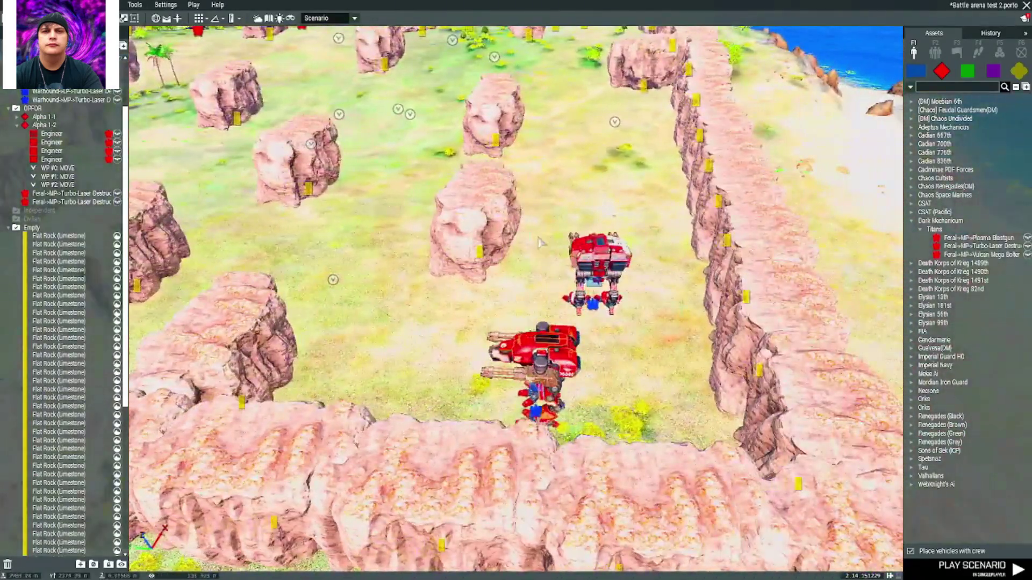
key("d")
left_click_drag(540, 241, 469, 303)
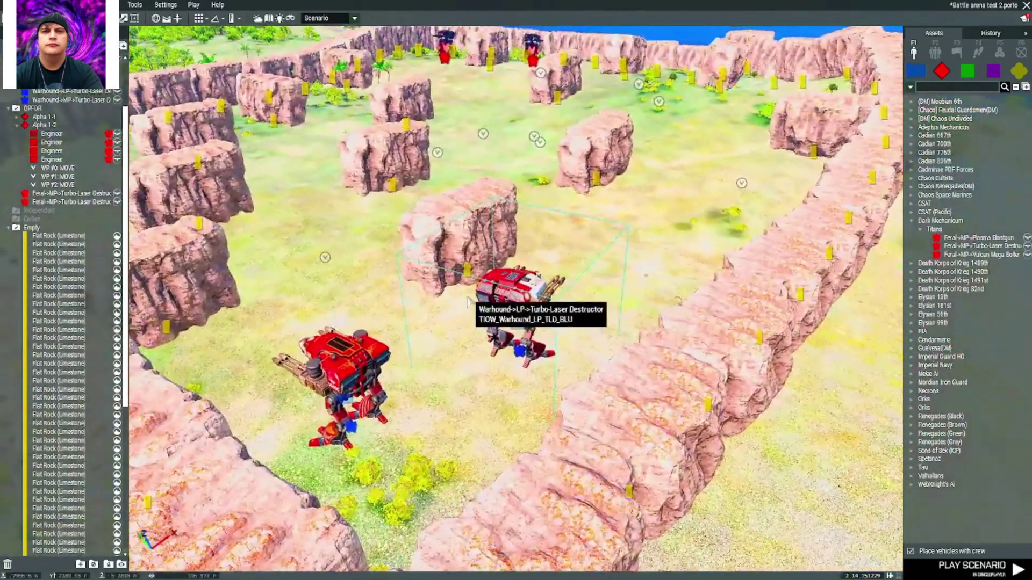
key("s")
key("d")
key("s")
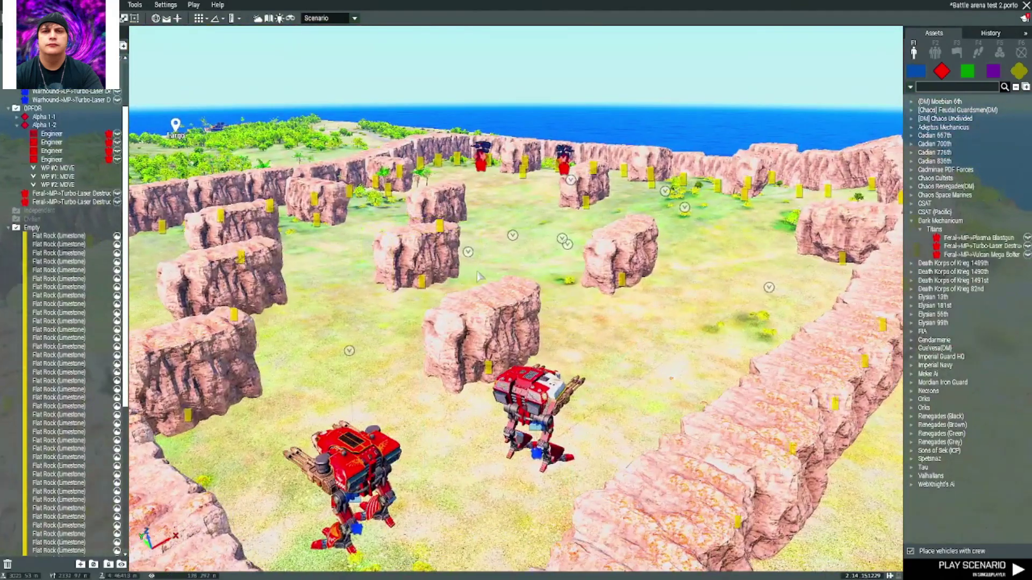
key("w")
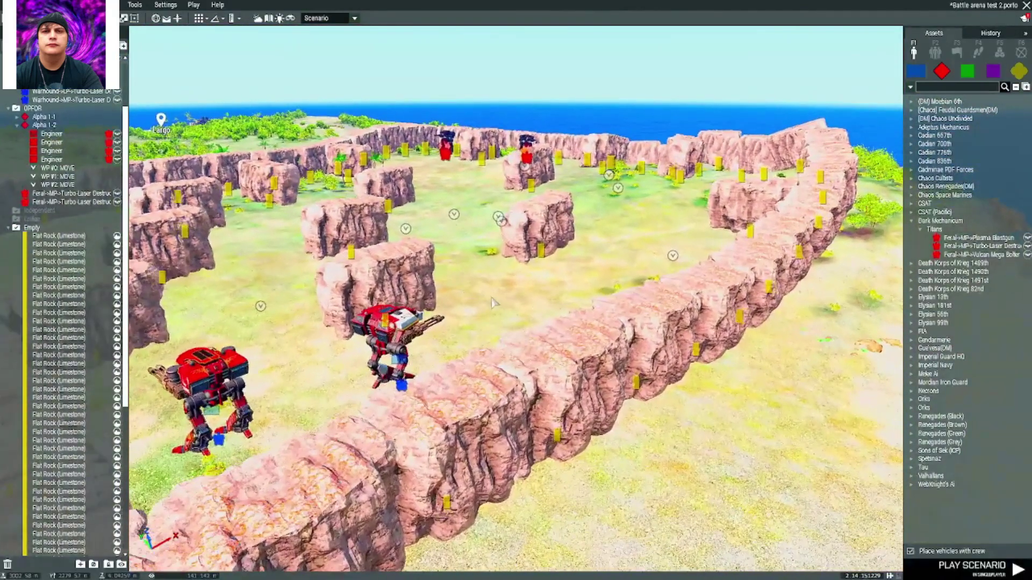
key("a")
left_click_drag(494, 303, 503, 351)
key("s")
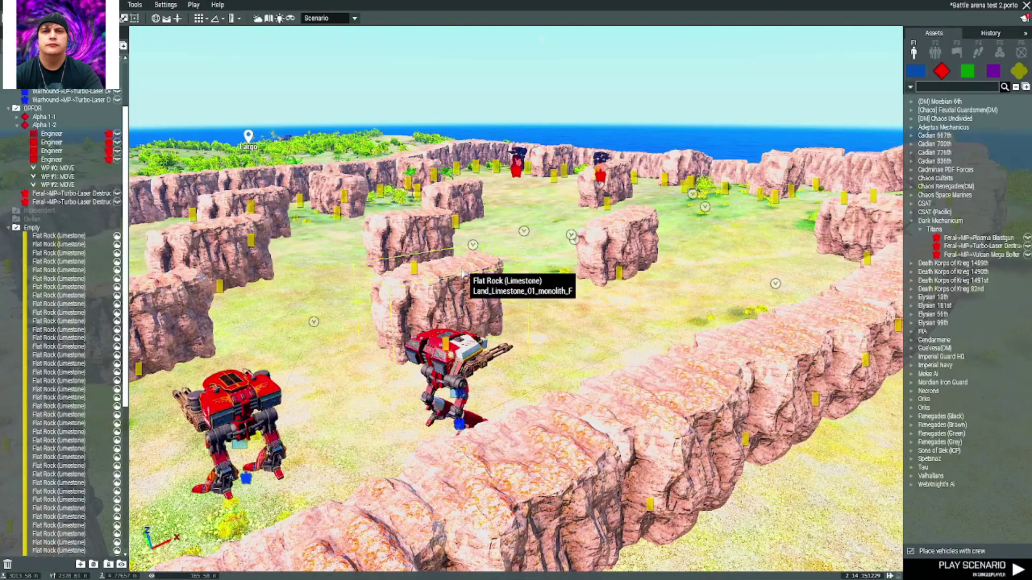
key("d")
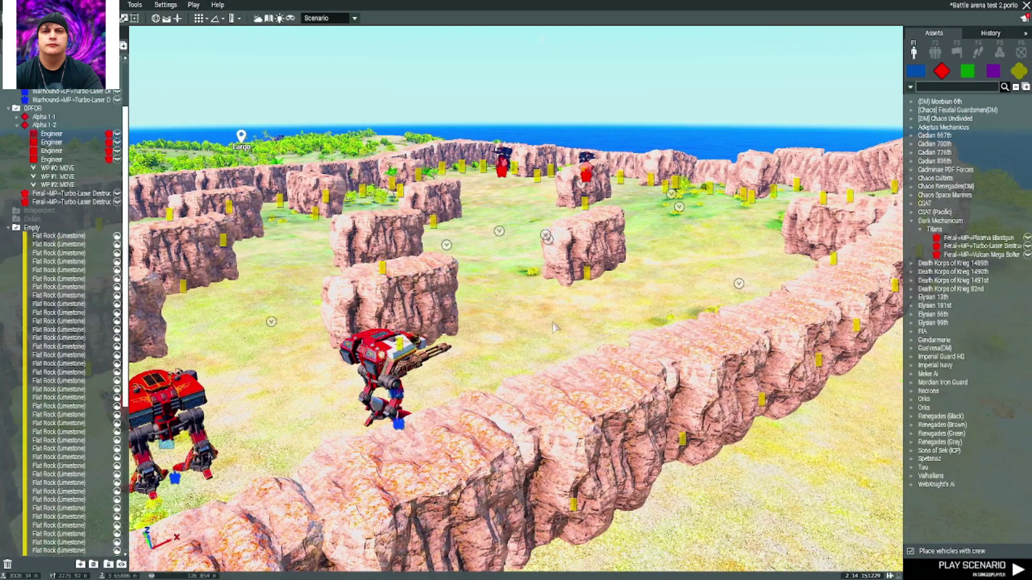
key("d")
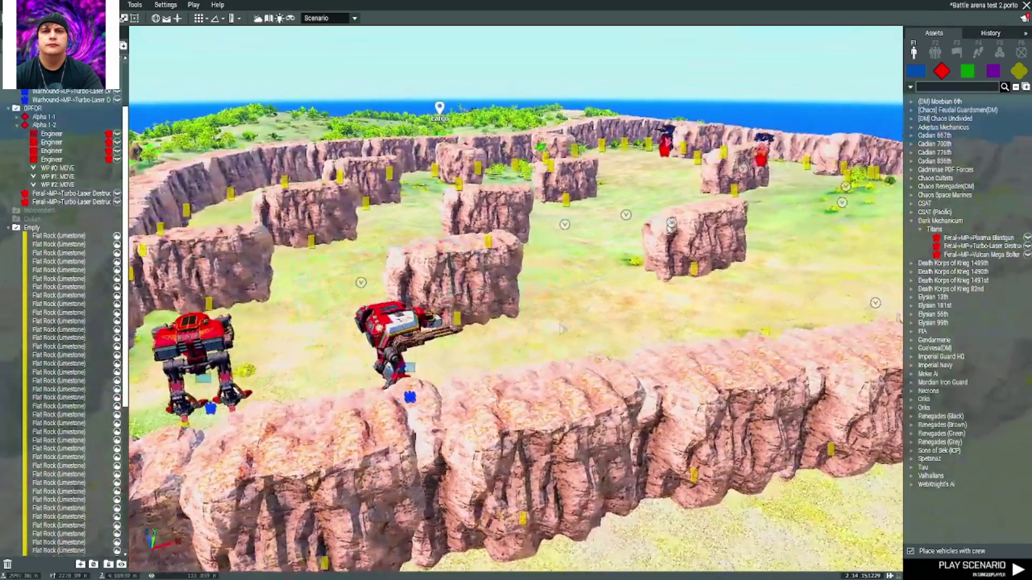
key("a")
key("s")
key("d")
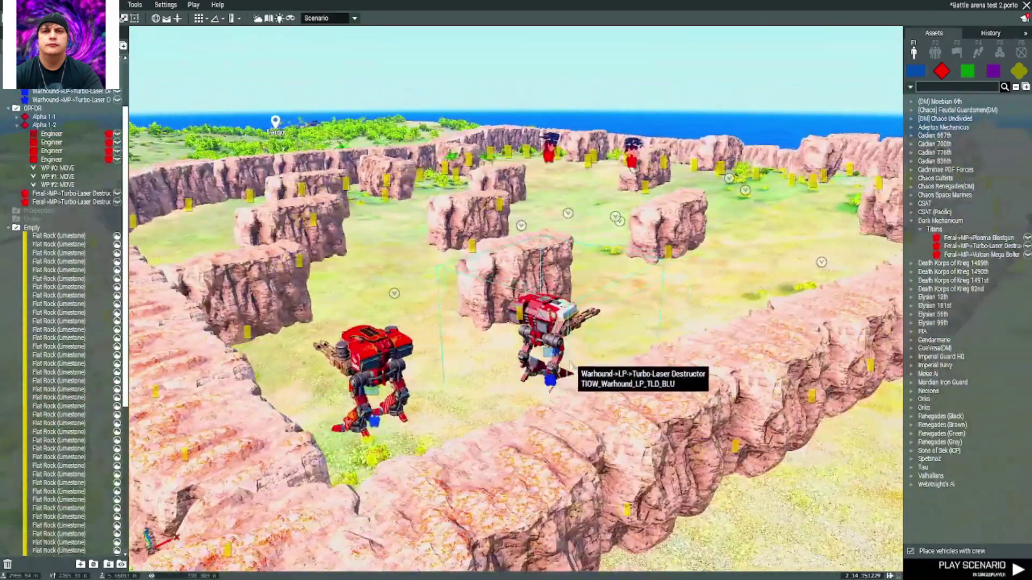
key("w")
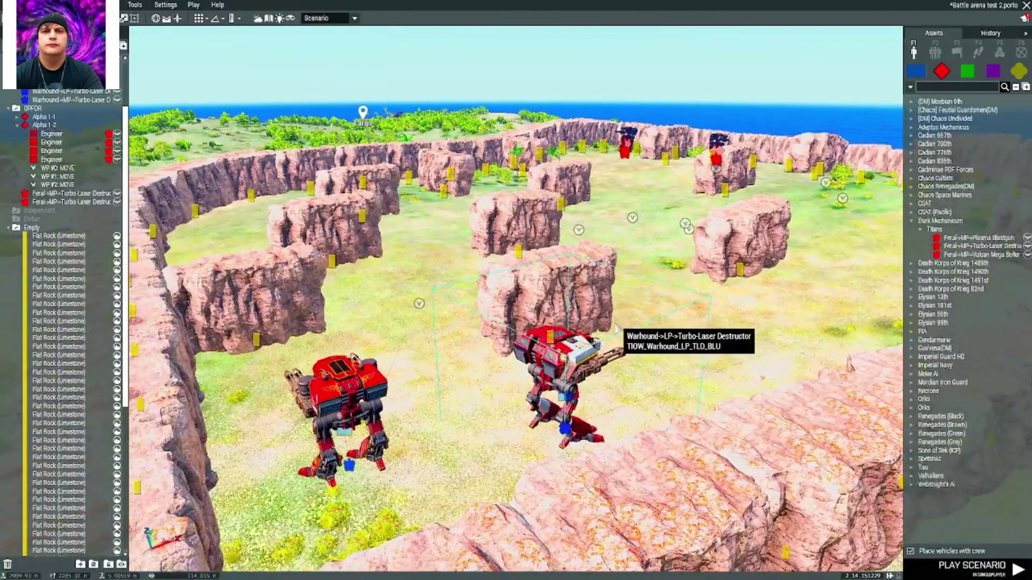
key("d")
key("a")
key("w")
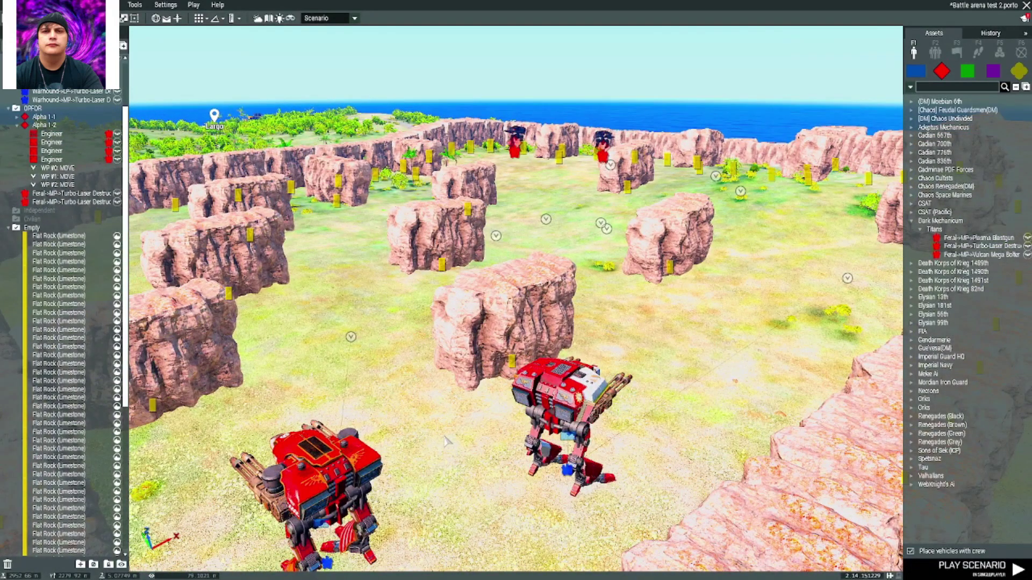
key("s")
key("w")
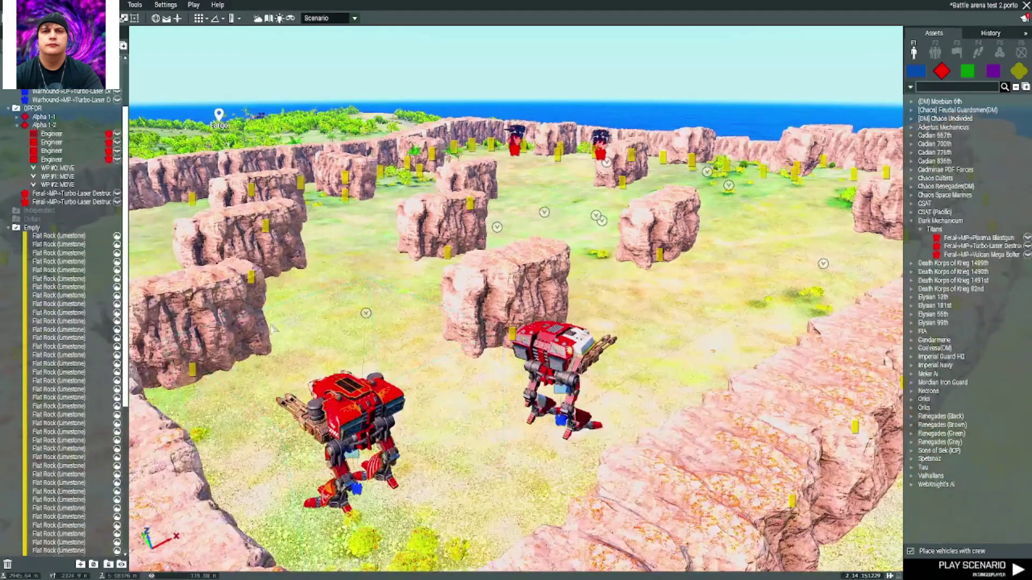
key("a")
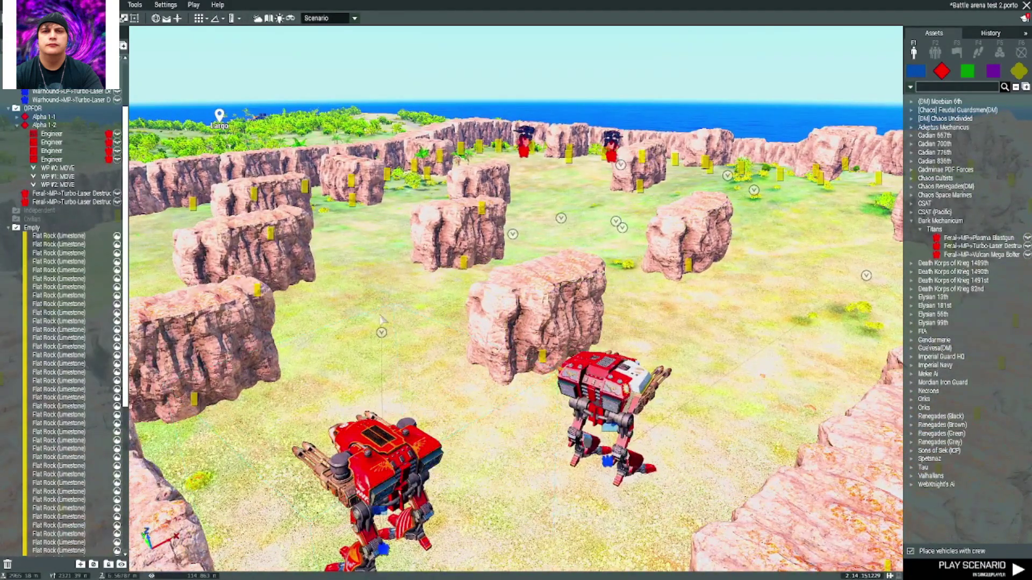
- Start the scenario in singleplayer spectator mode, viewed from behind the two red Warhound Titans
key("w")
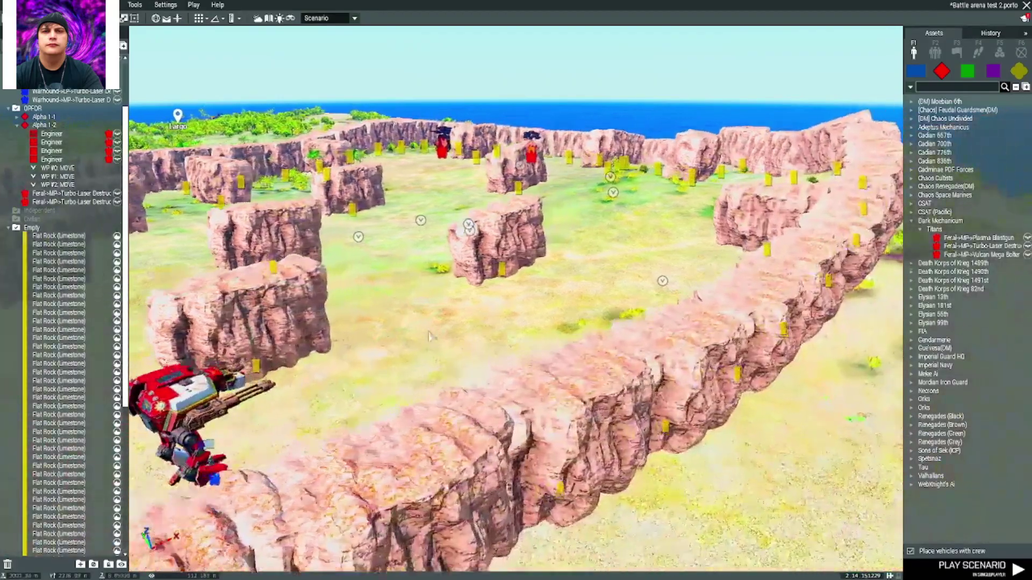
key("s")
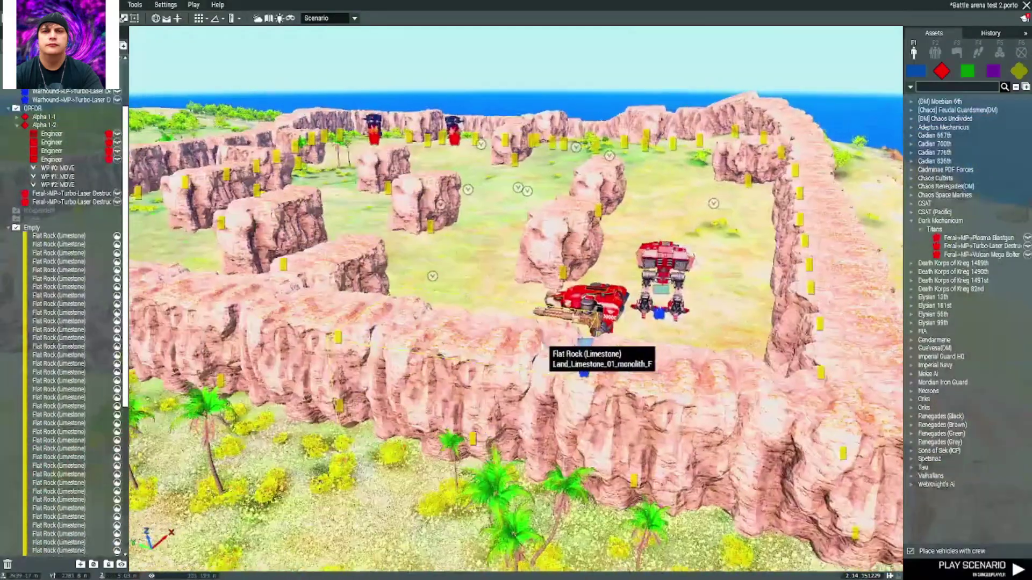
key("w")
key("d")
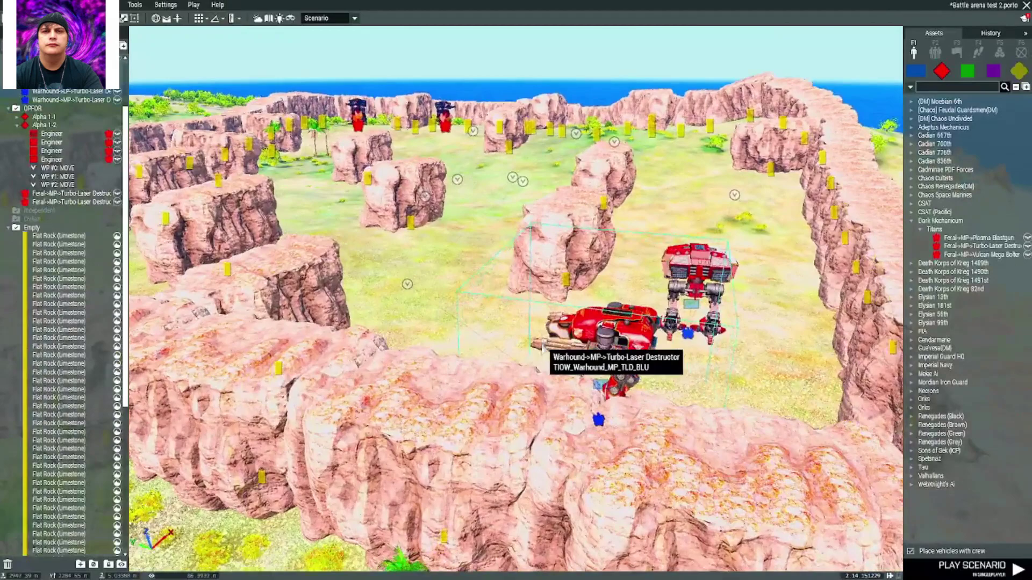
key("d")
key("w")
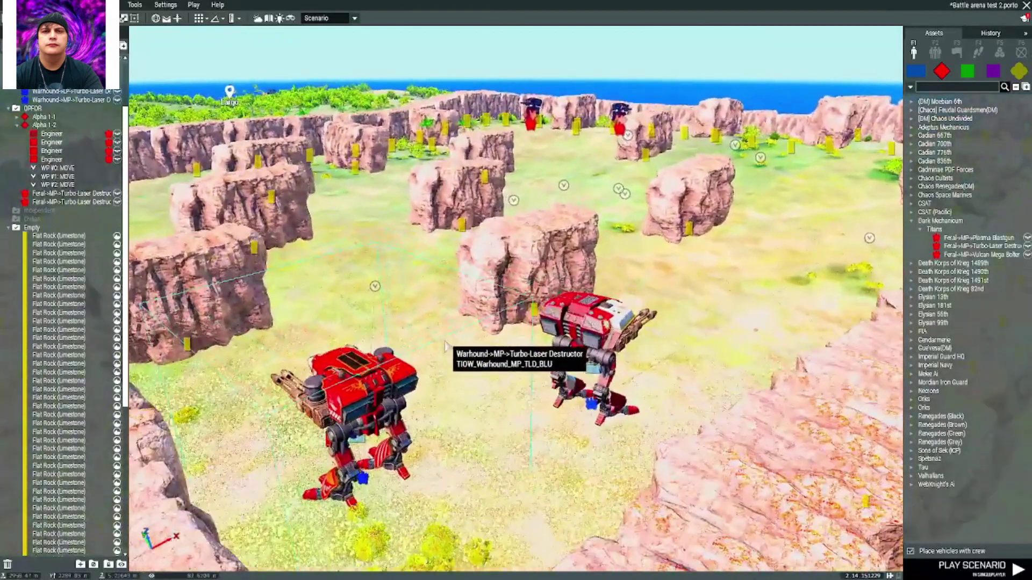
key("d")
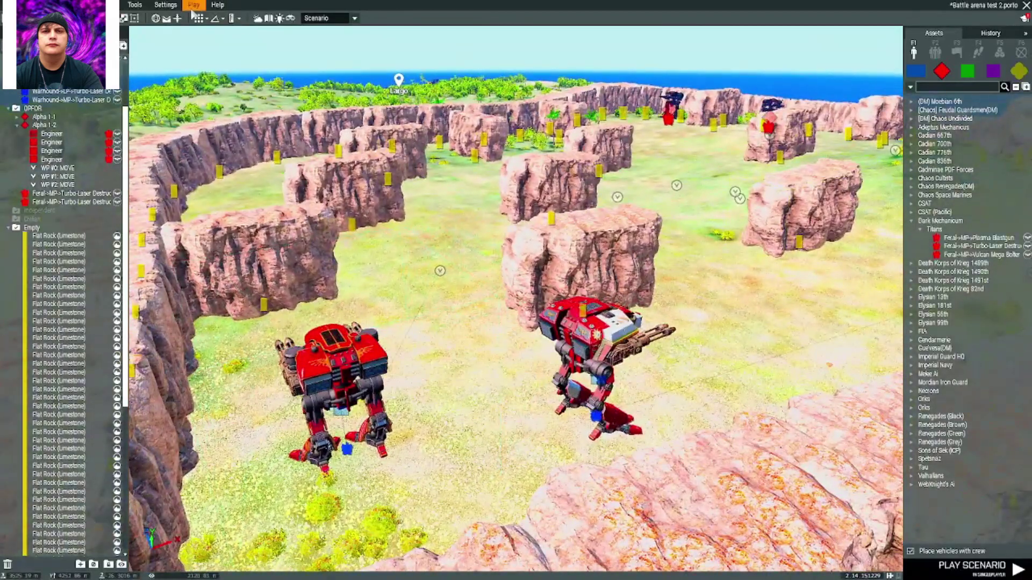
left_click(192, 8)
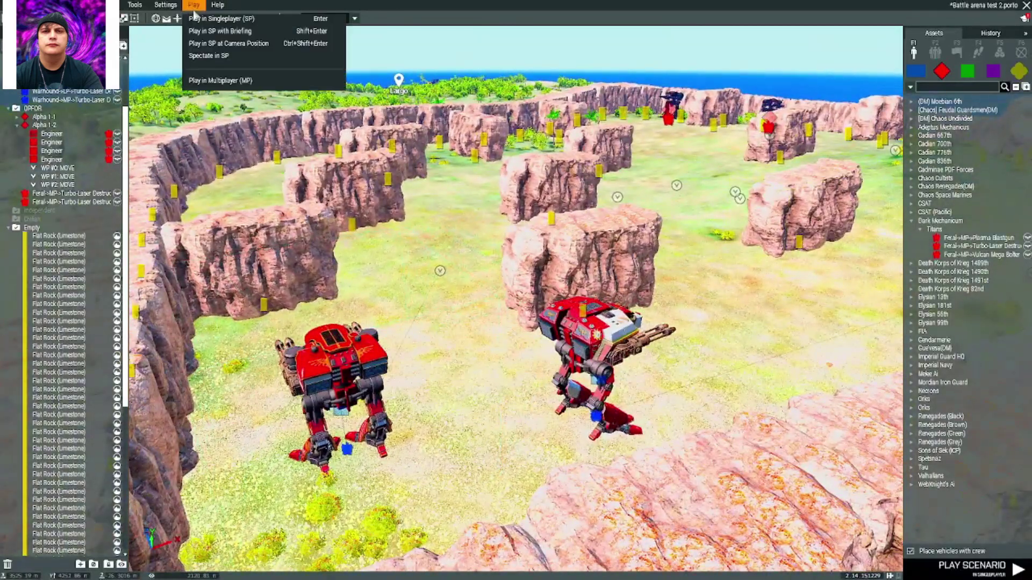
left_click(225, 57)
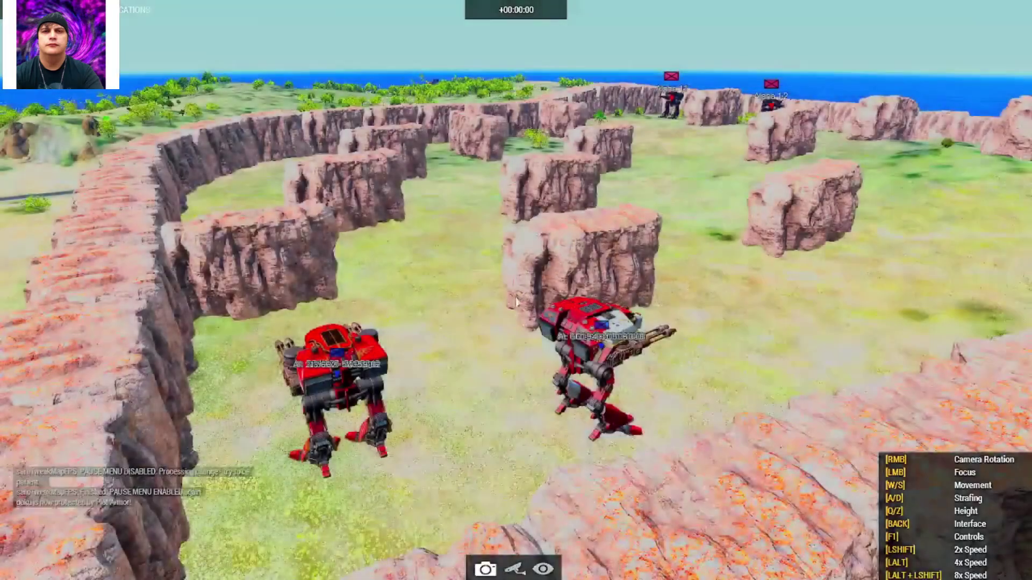
- Watch the opposing Titans advance through the rock cover, from the Warhounds' corner to the Feral Titans' side
key("w")
key("d")
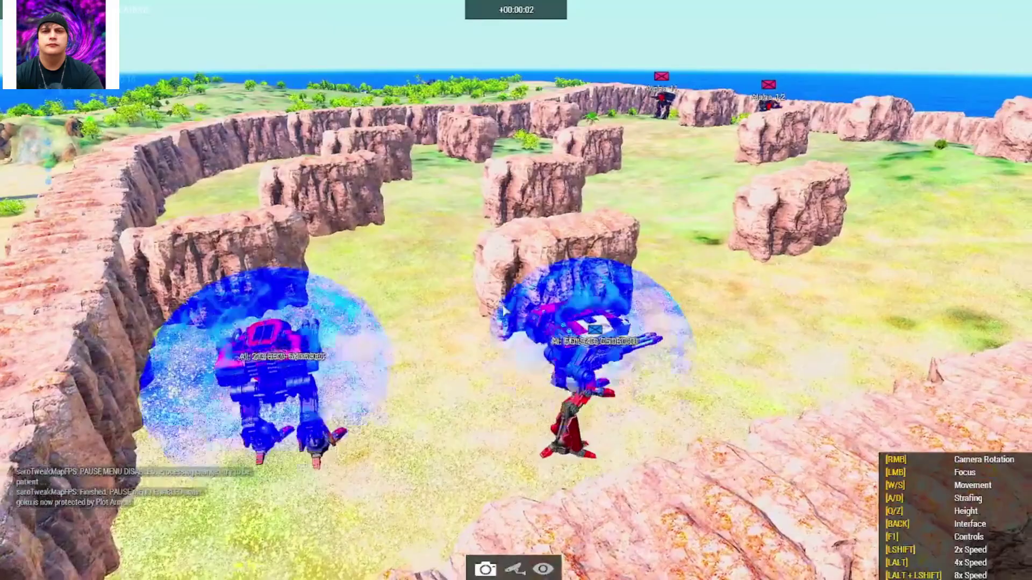
key("w")
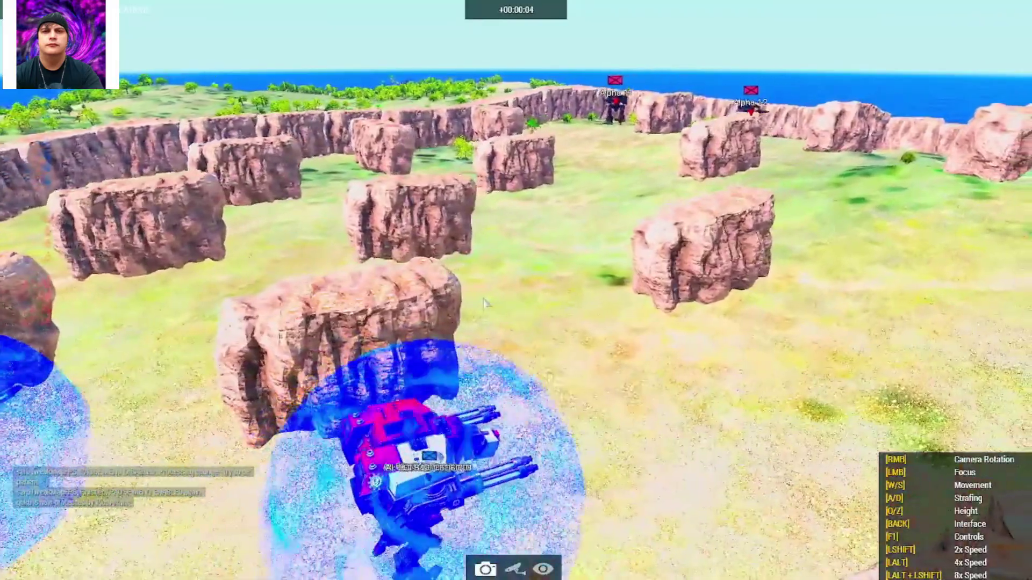
key("d")
left_click_drag(450, 311, 86, 333)
key("d")
key("s")
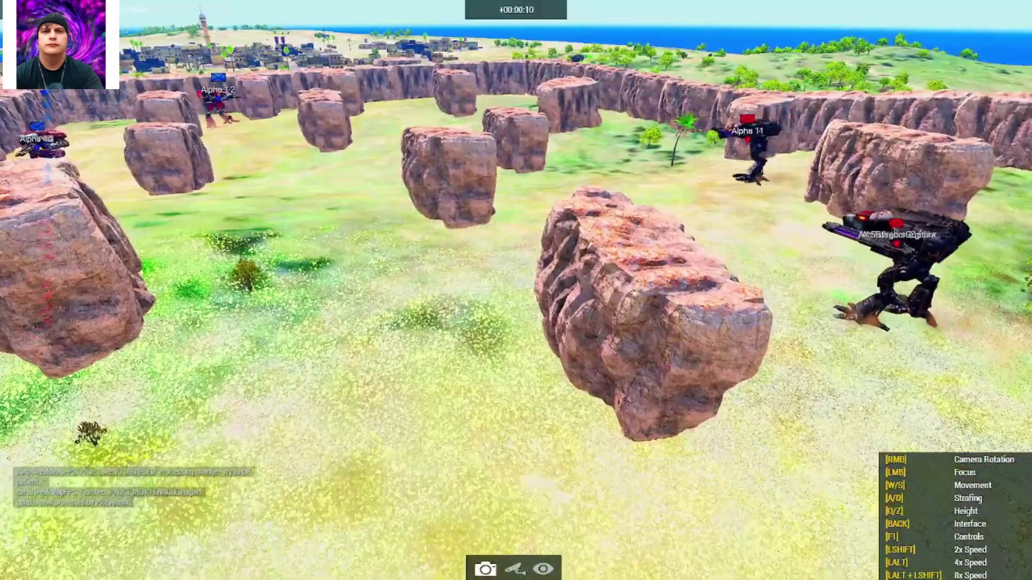
- Follow the Titans' clash in the middle of the arena, including the damaged Titans and ejected crews
key("w")
key("d")
left_click_drag(538, 307, 301, 294)
key("d")
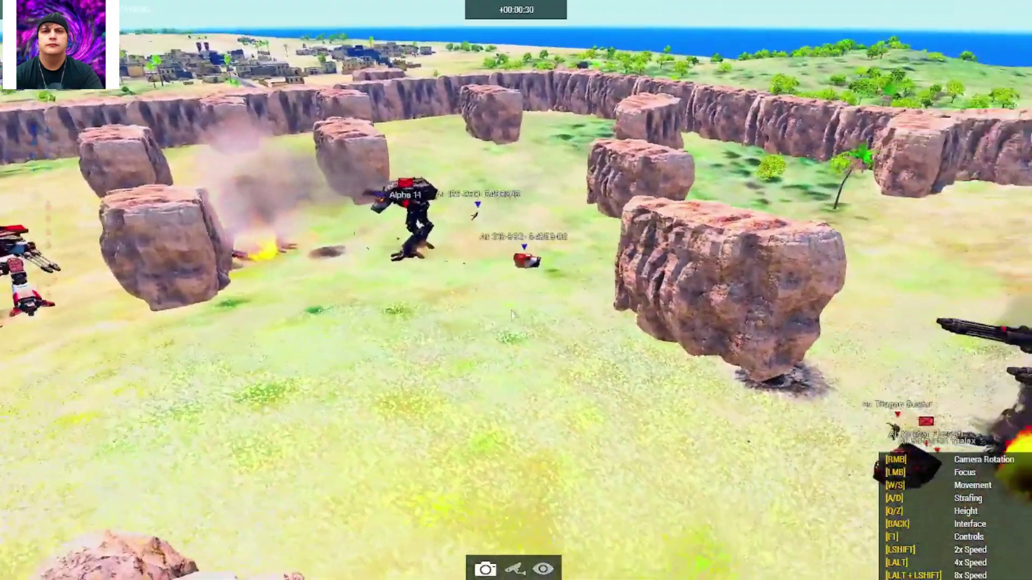
key("a")
left_click_drag(512, 311, 753, 313)
key("a")
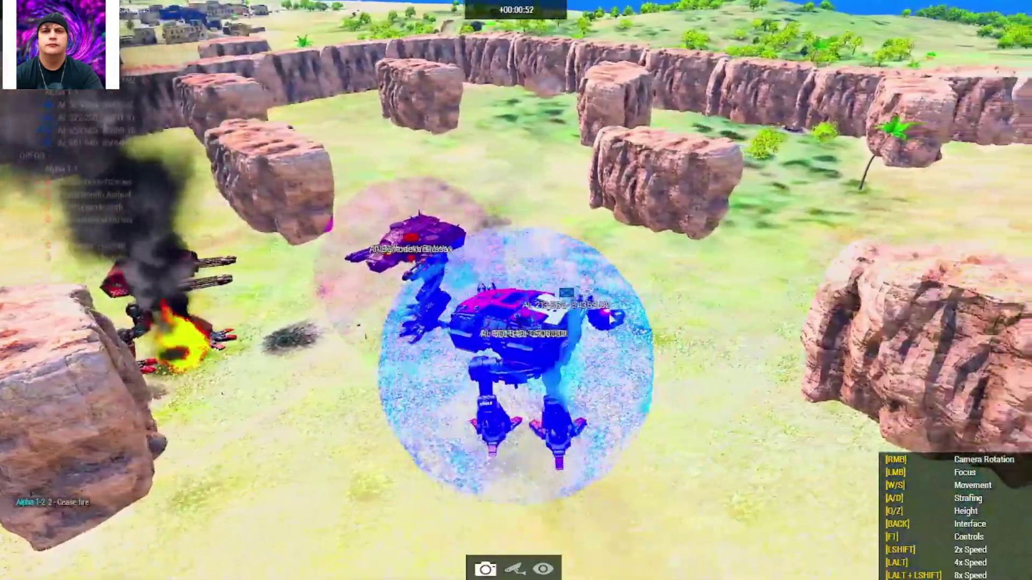
- Follow the close-range duel between the remaining Warhound and the Feral Titan from several angles
key("d")
key("d")
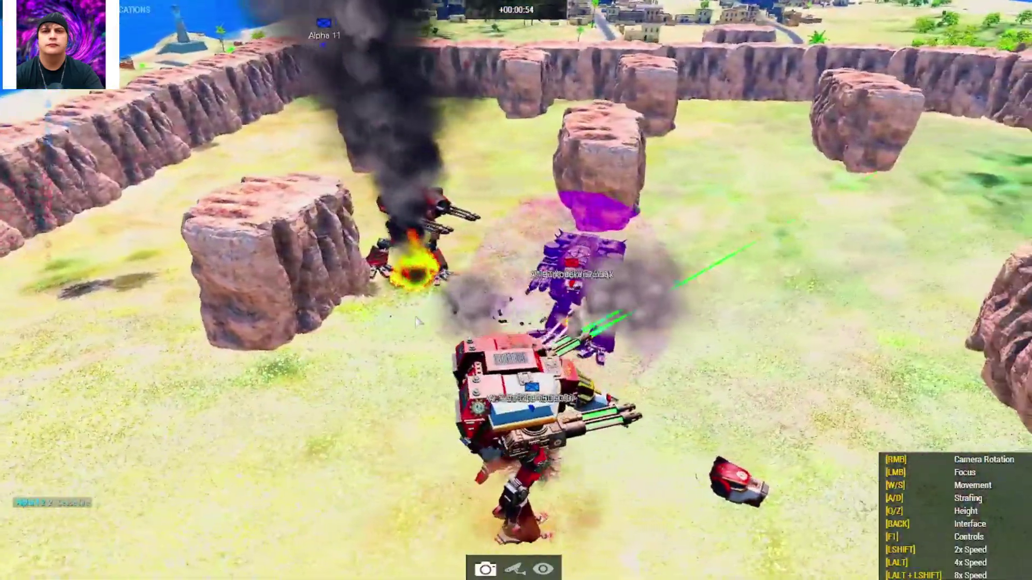
key("d")
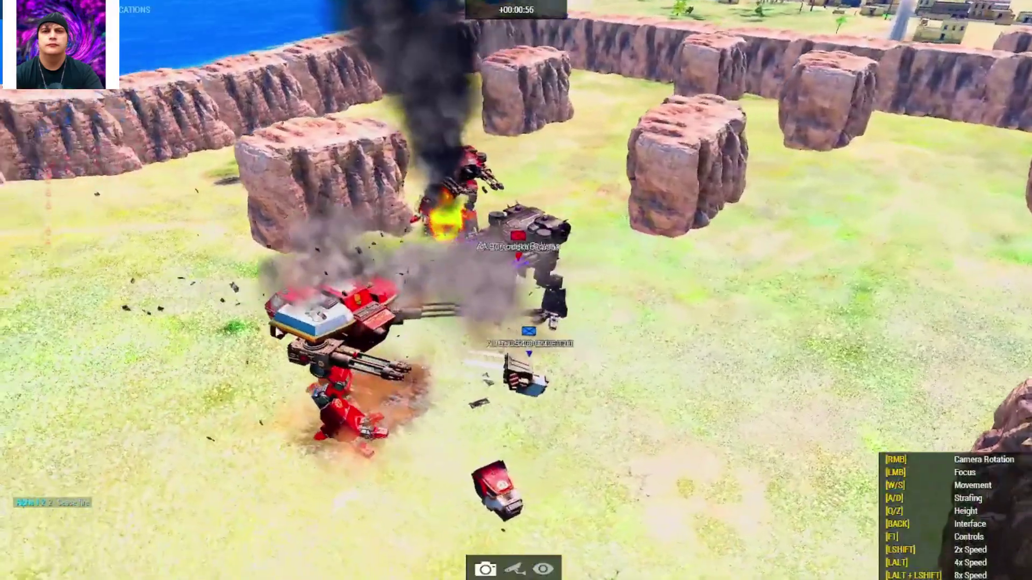
key("d")
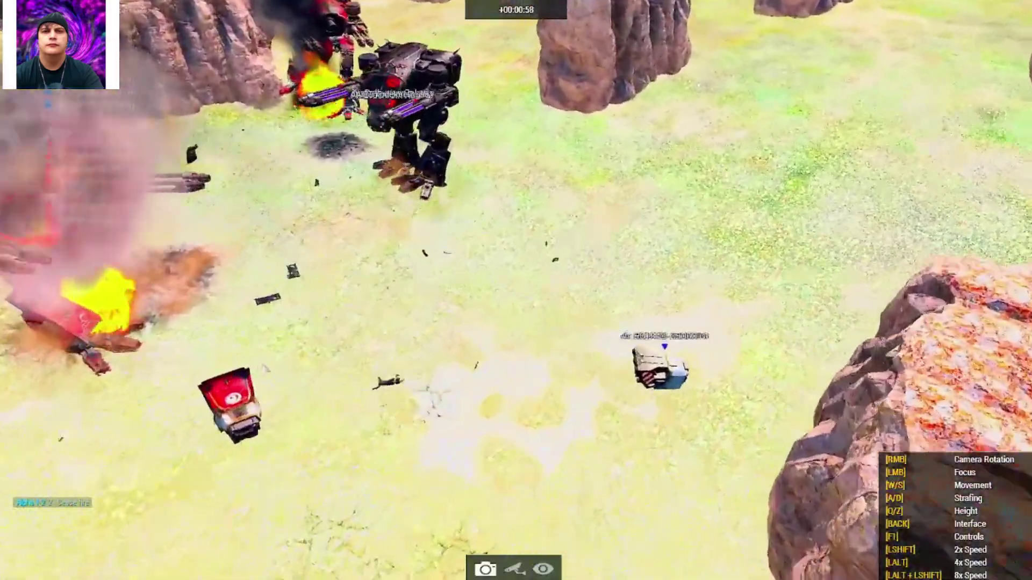
key("d")
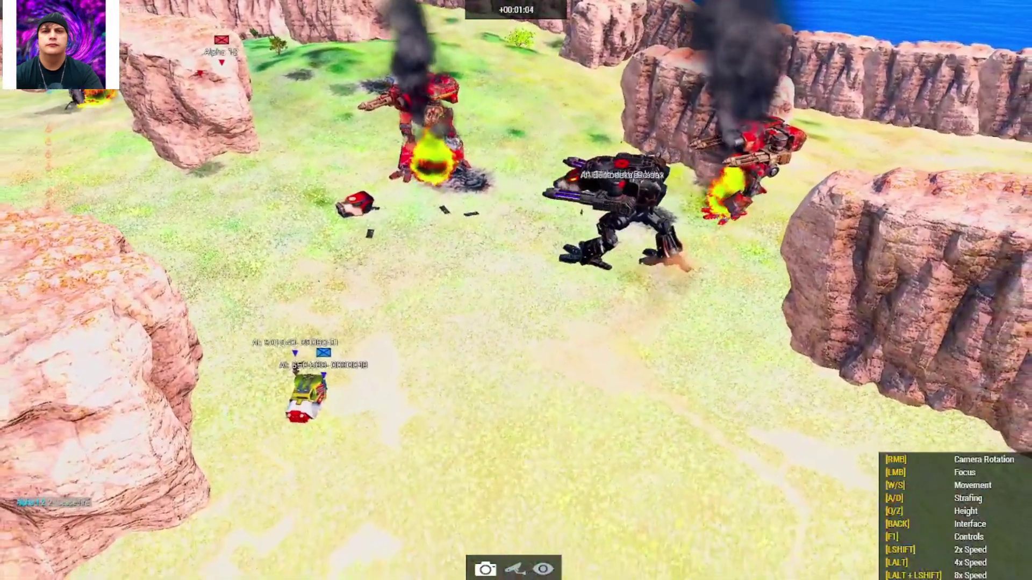
- Survey the burning wrecks around the Feral Titan, and end the playtest by returning to the Eden Editor
key("w")
key("d")
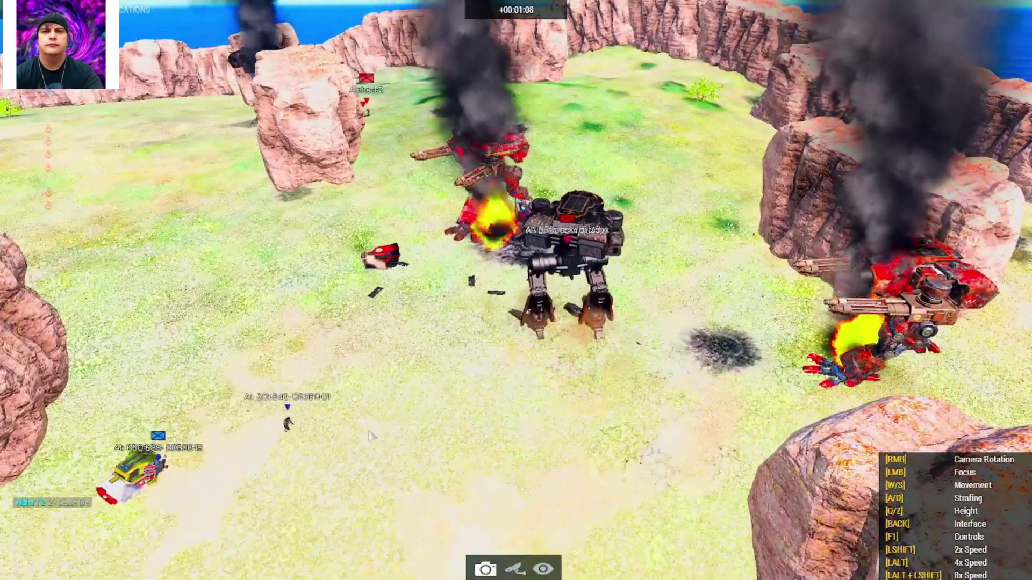
key("s")
key("d")
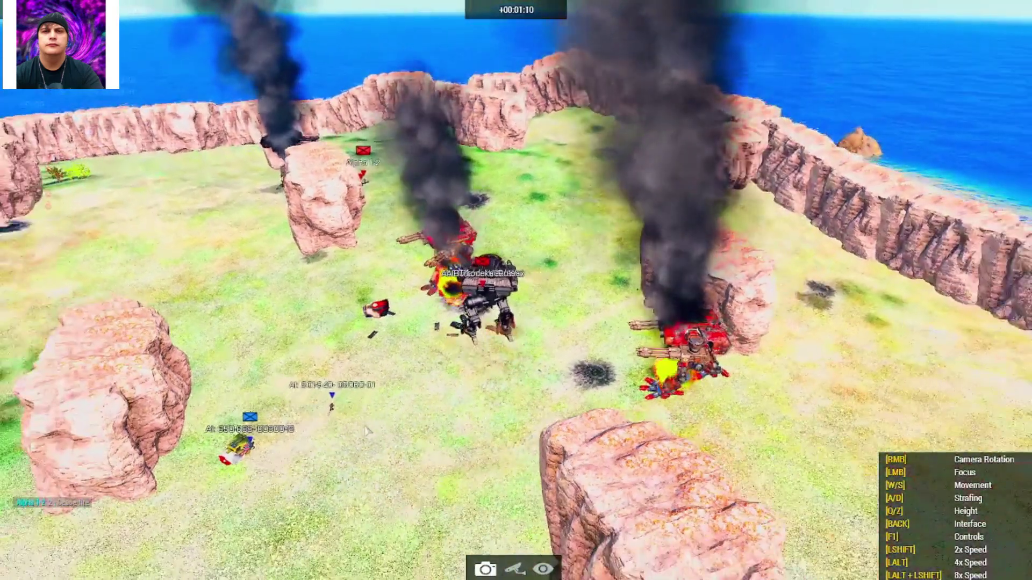
key("Escape")
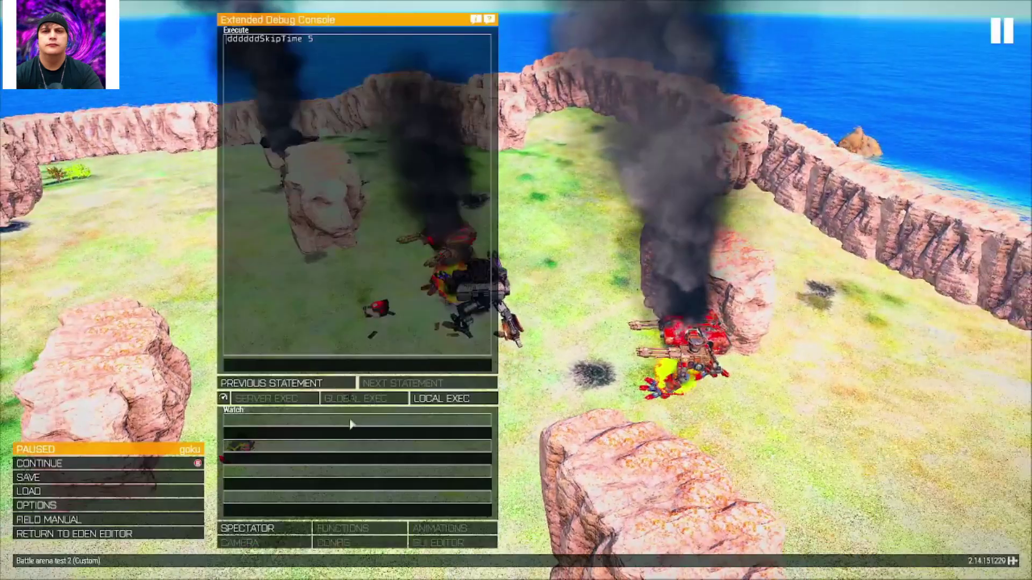
left_click(171, 536)
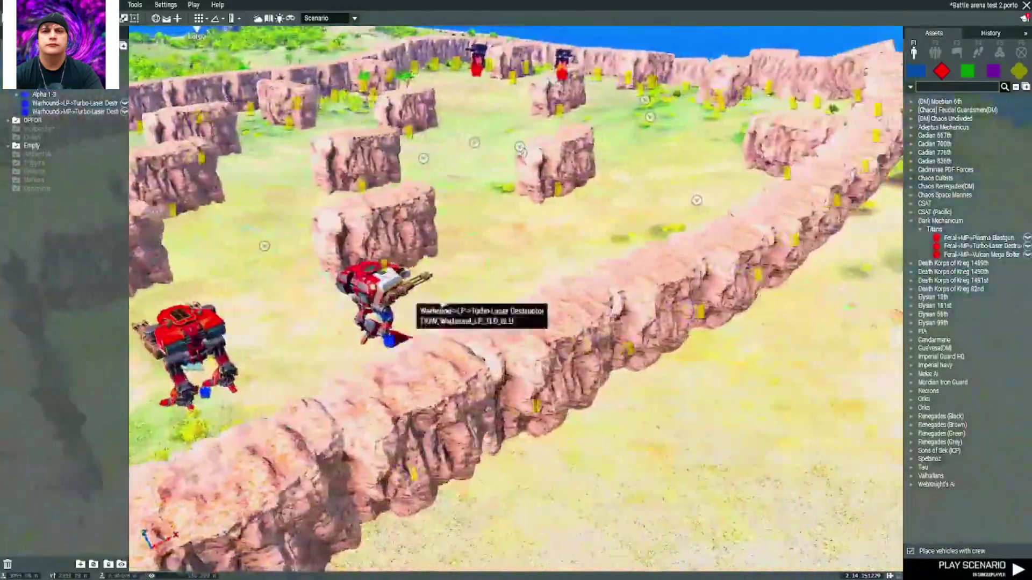
- Examine the arena from the Warhounds' corner around the limestone perimeter wall to the Feral Titans' end
key("w")
key("d")
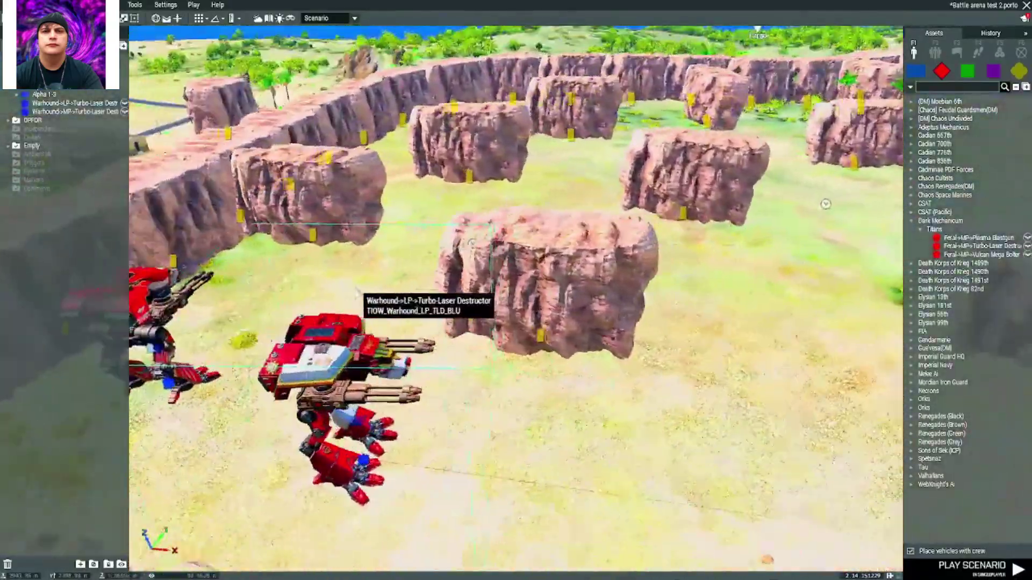
key("s")
key("a")
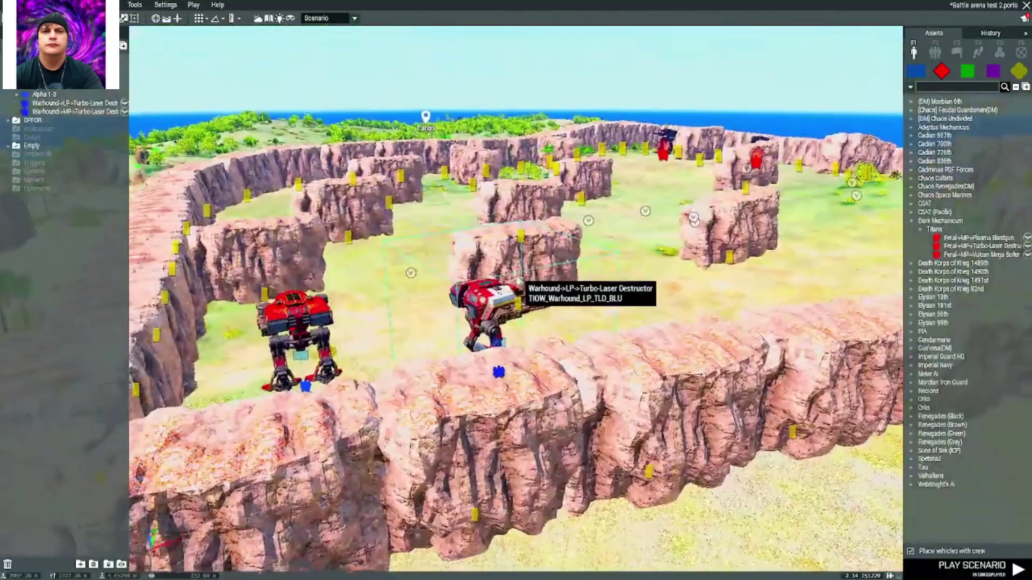
key("a")
key("s")
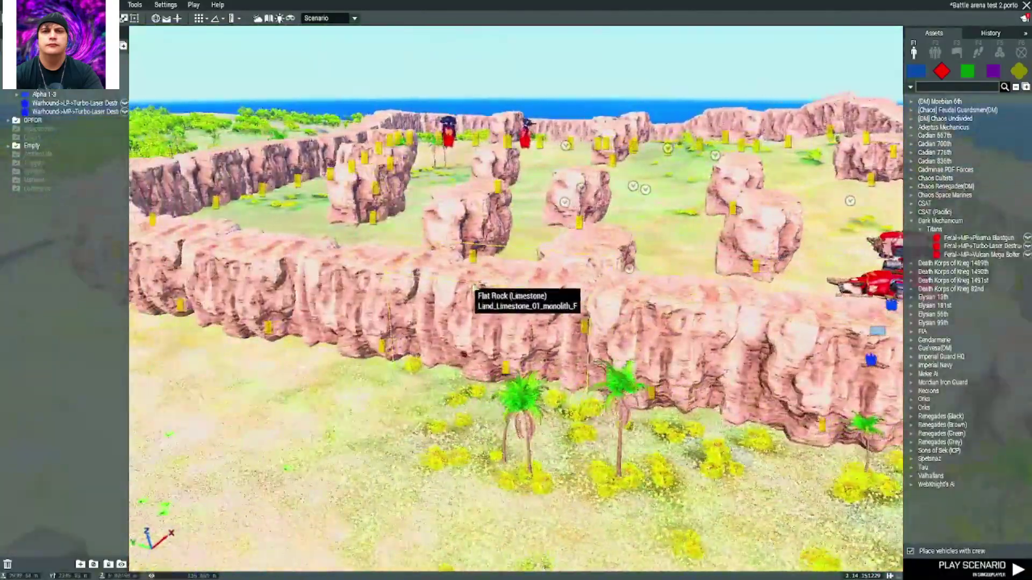
key("a")
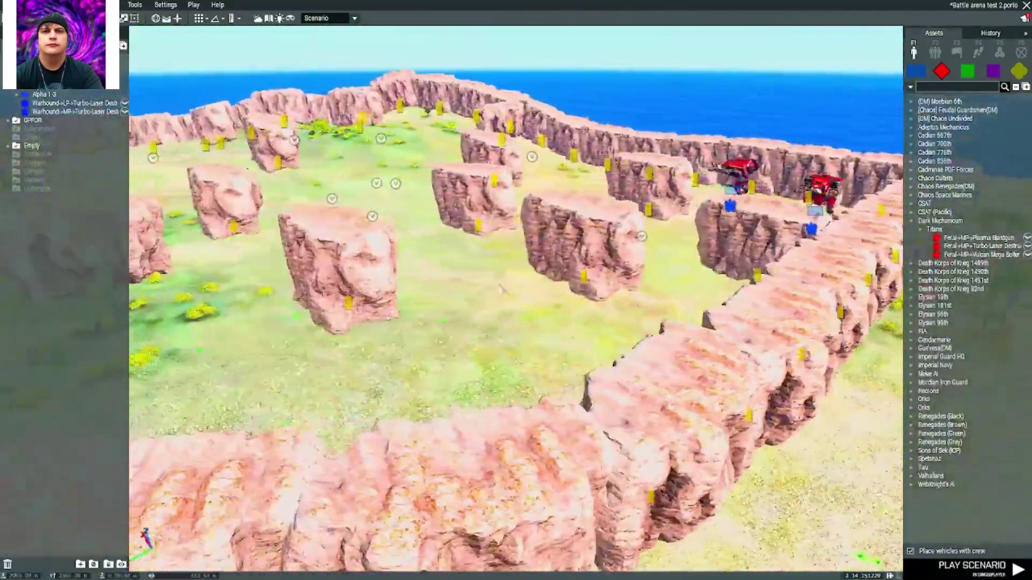
key("a")
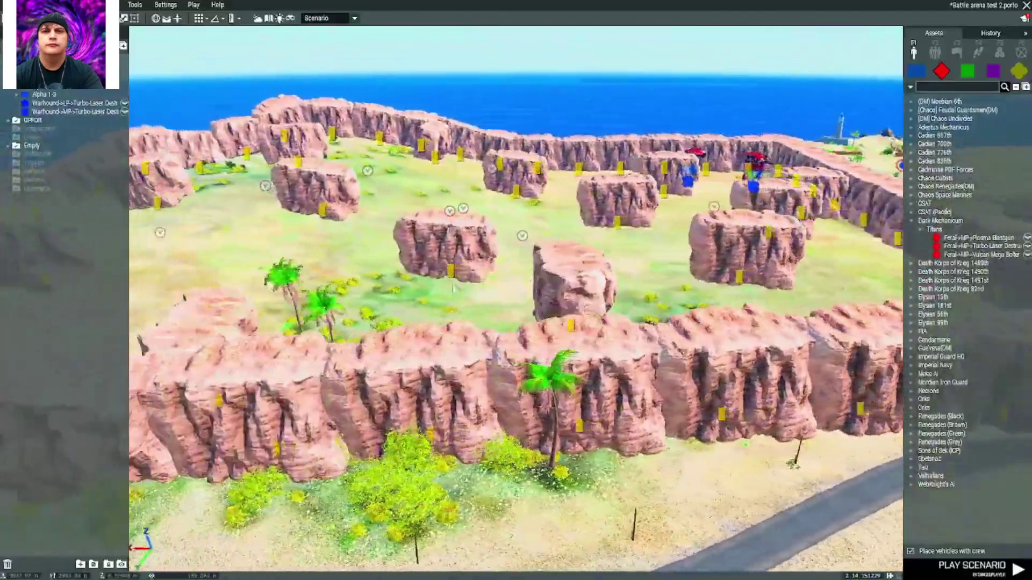
key("a")
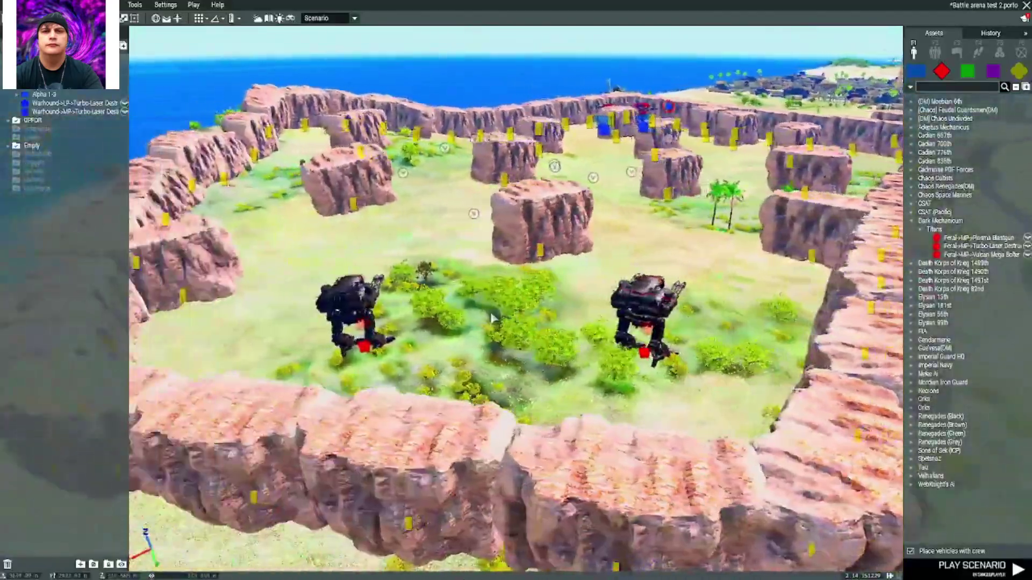
key("a")
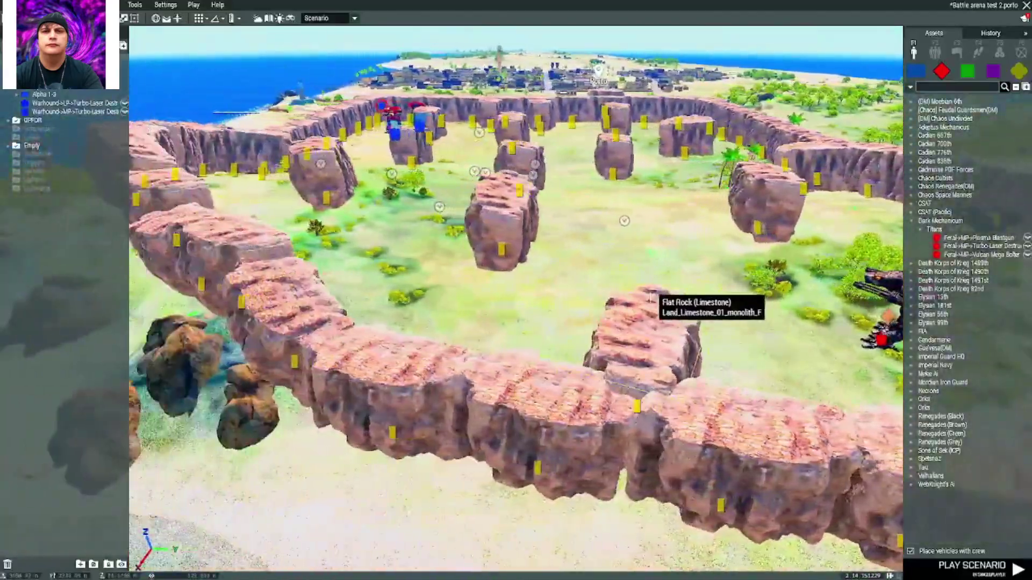
- Examine the two OPFOR Feral Titans' starting positions and the rock cover in front of them
key("d")
key("w")
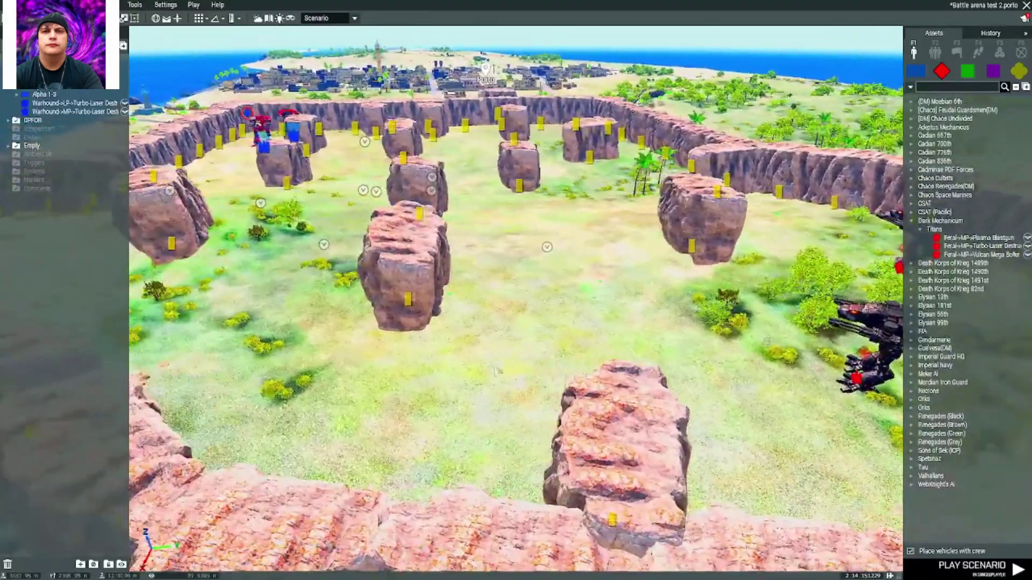
key("s")
key("w")
key("d")
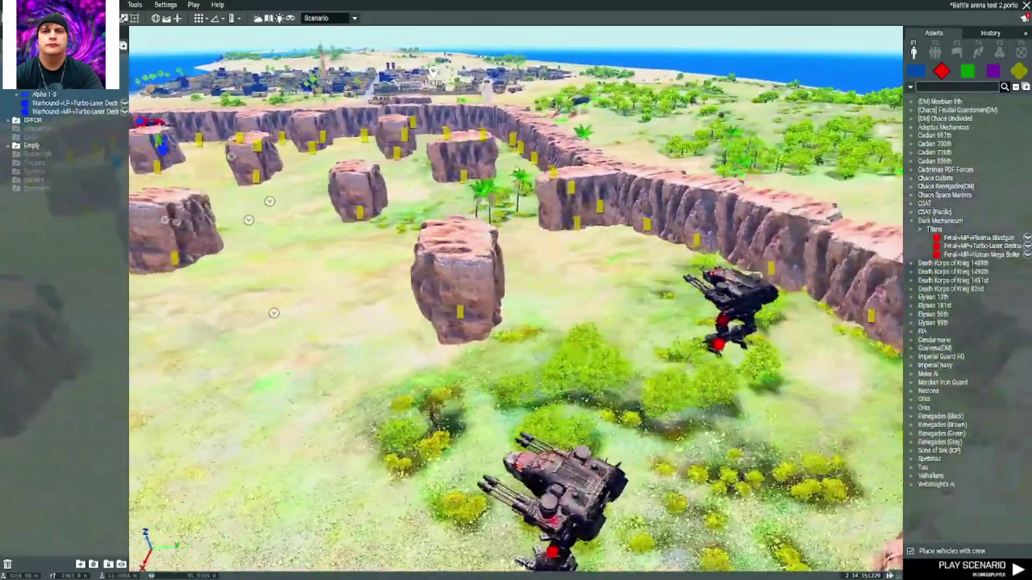
key("d")
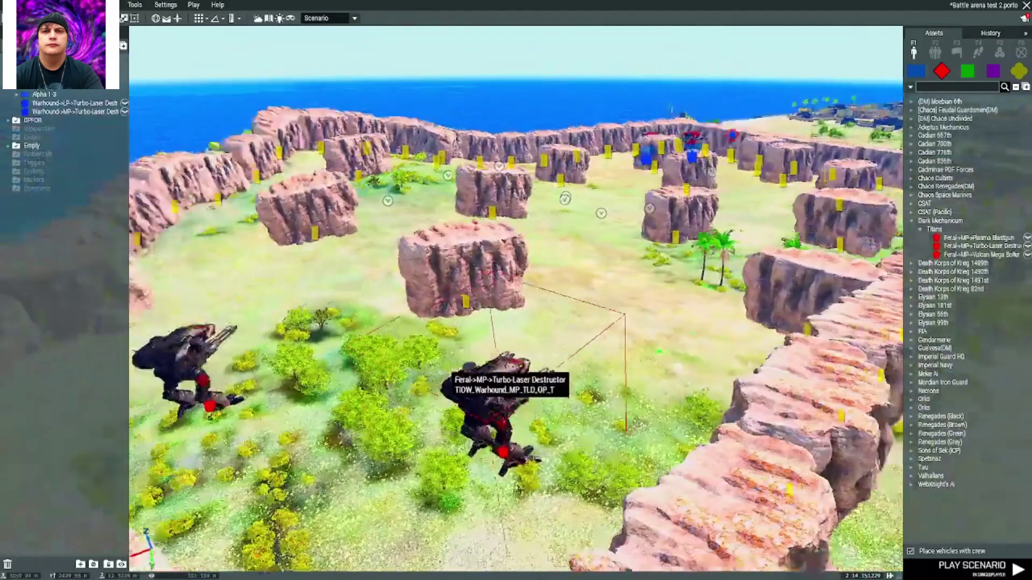
key("d")
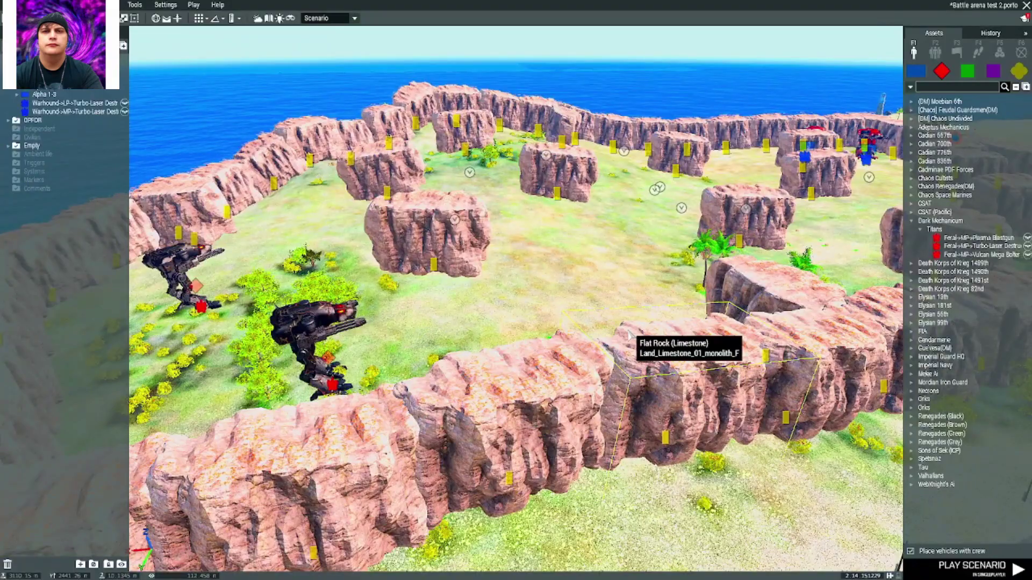
- Examine the arena from the BLUFOR Warhounds' corner, looking across the rock cover toward the OPFOR Titans
key("w")
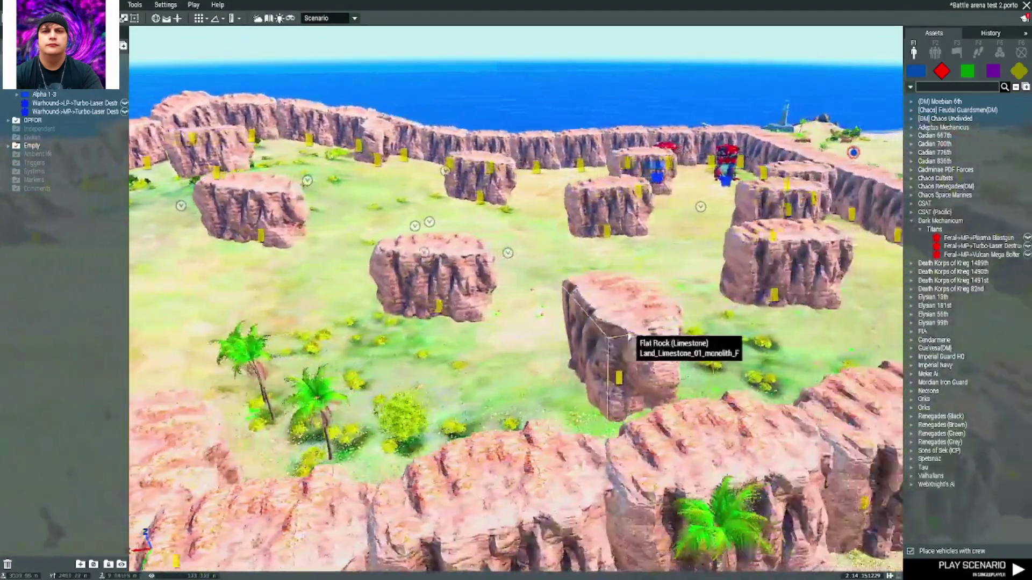
key("w")
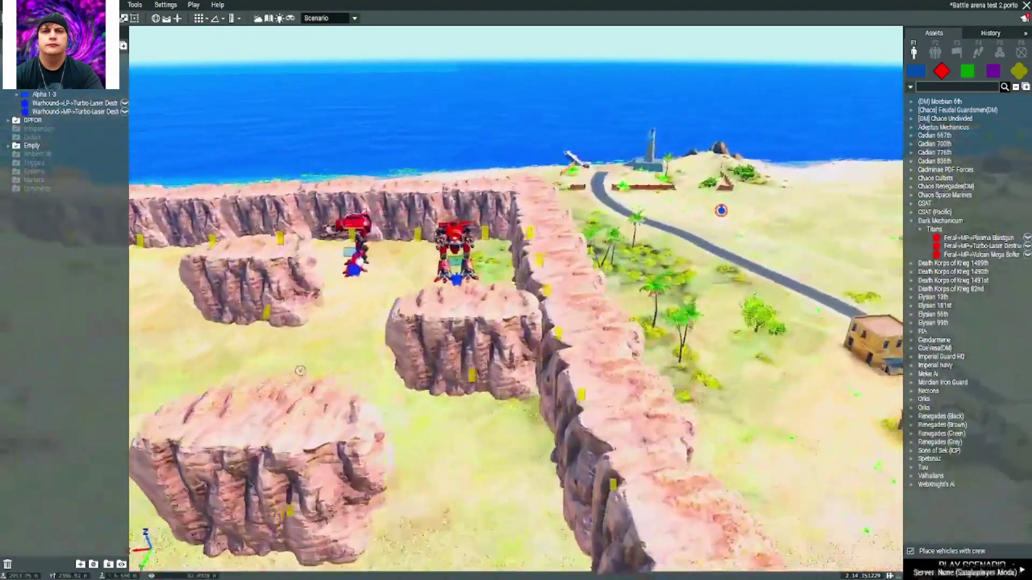
key("s")
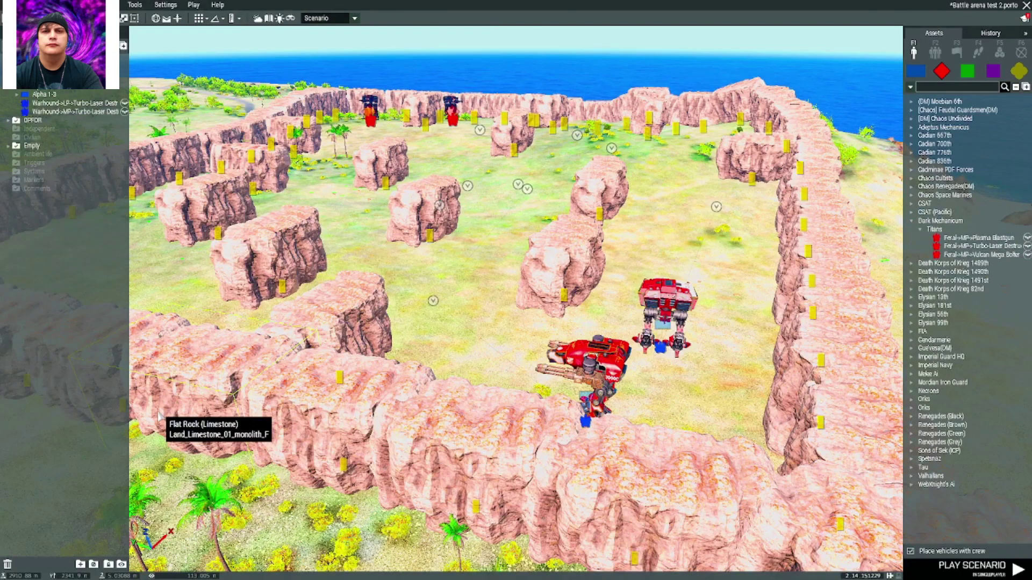
key("a")
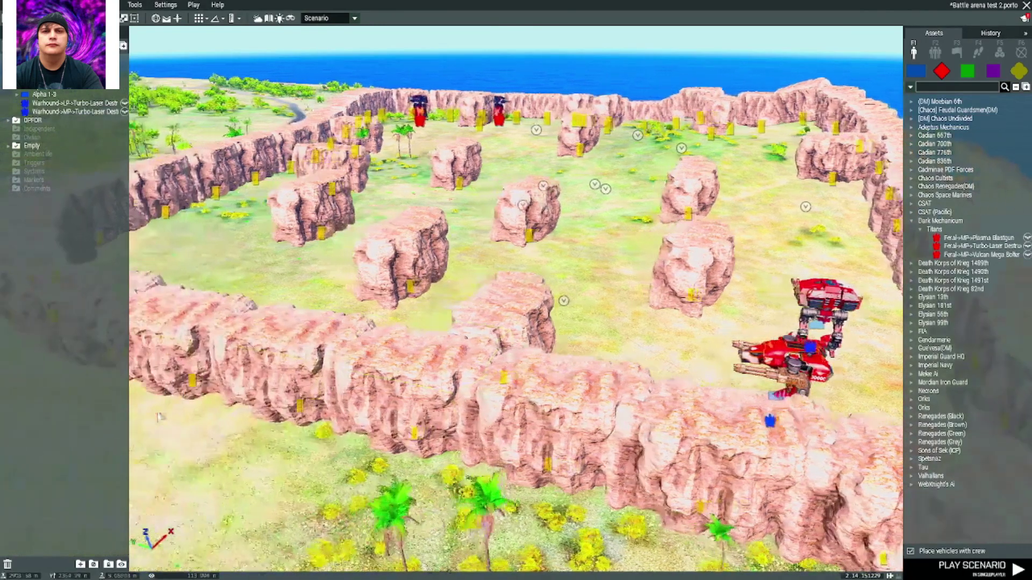
- Examine the two BLUFOR Warhounds' starting positions and the nearby rock cover from several angles around their end of the arena
key("w")
key("d")
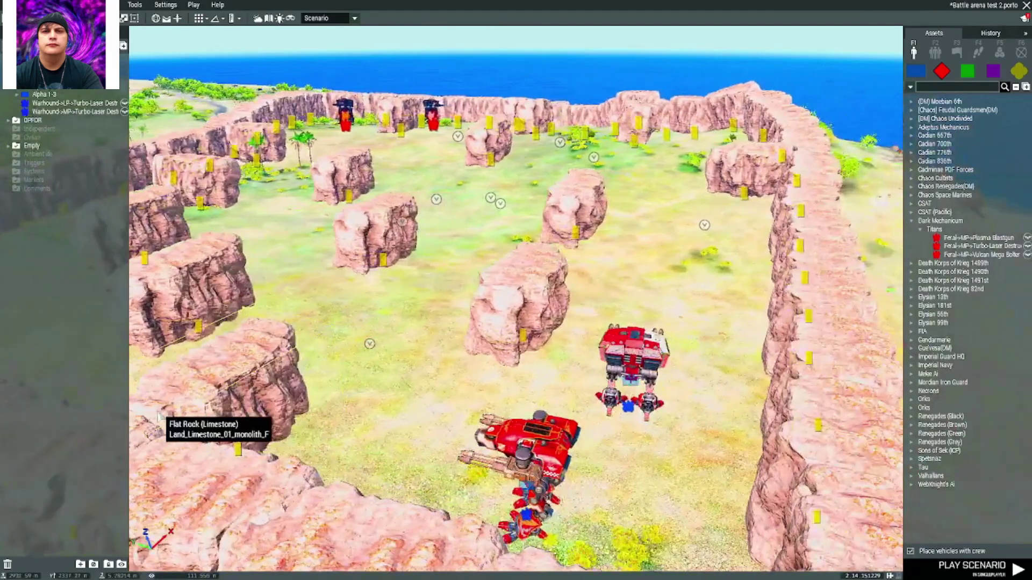
key("s")
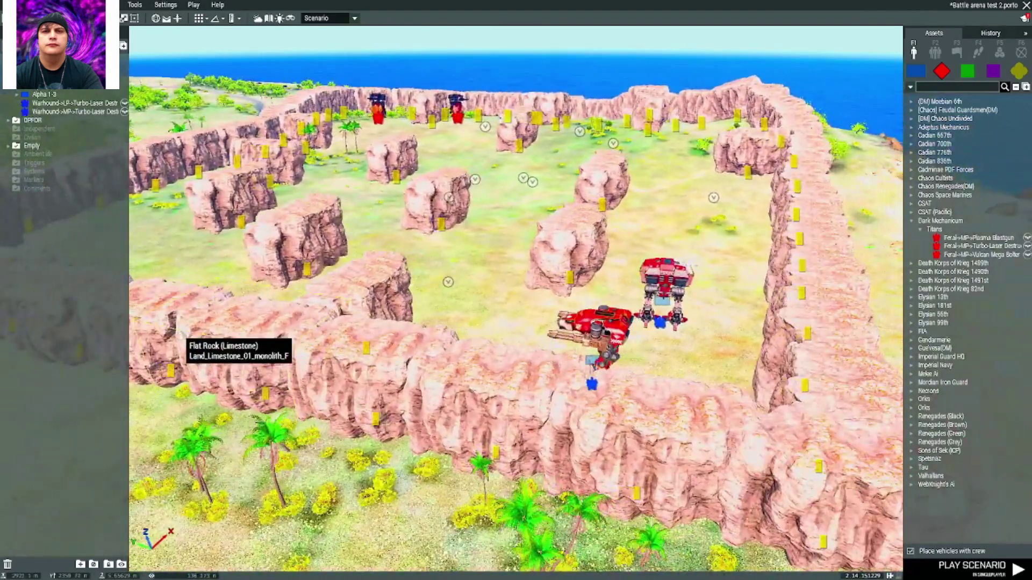
key("w")
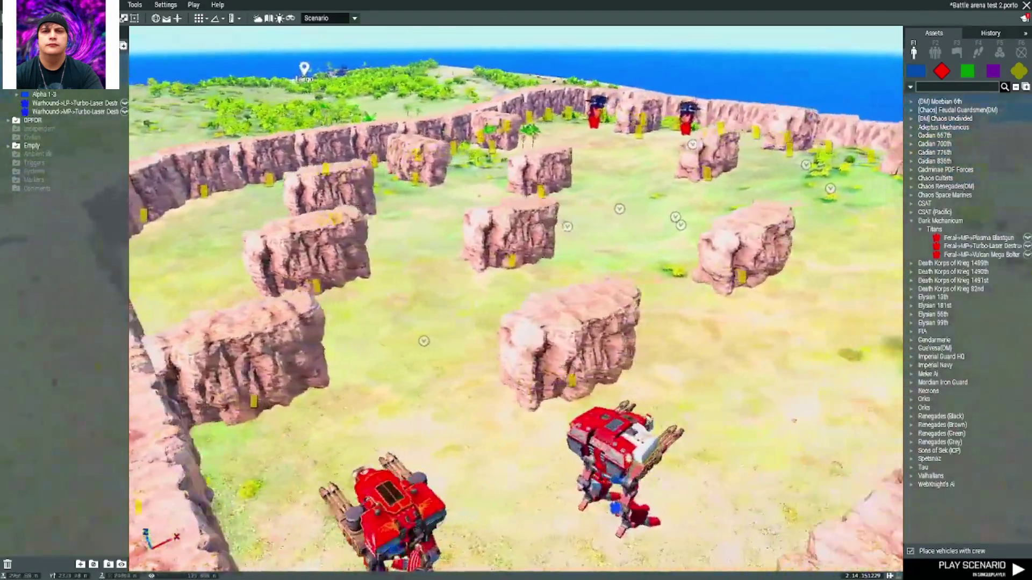
key("d")
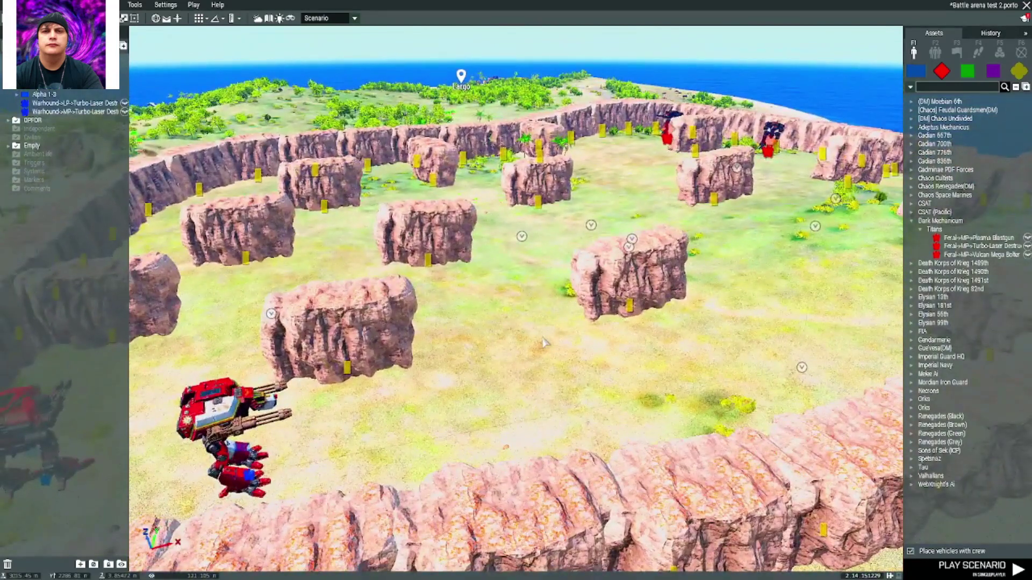
key("s")
key("s")
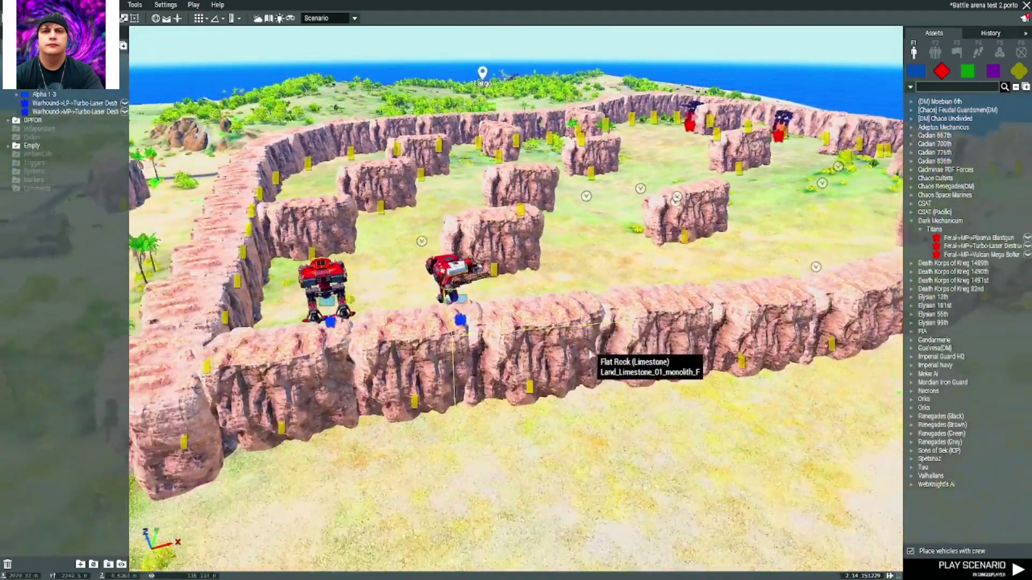
- Survey the whole walled arena from outside, including the surrounding coastline, road and lighthouse beyond the Warhounds' corner
key("w")
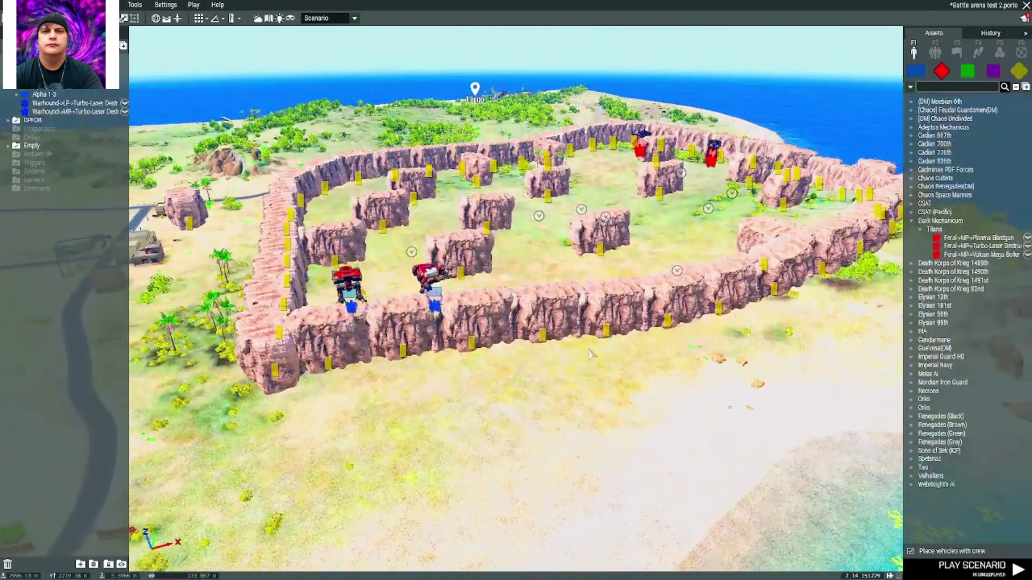
key("w")
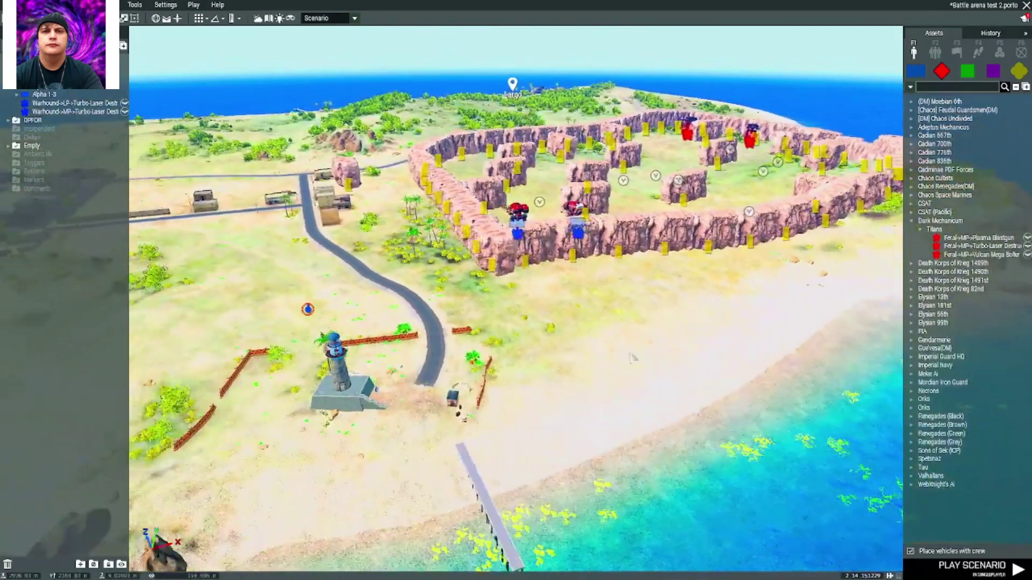
left_click_drag(630, 355, 732, 391)
key("a")
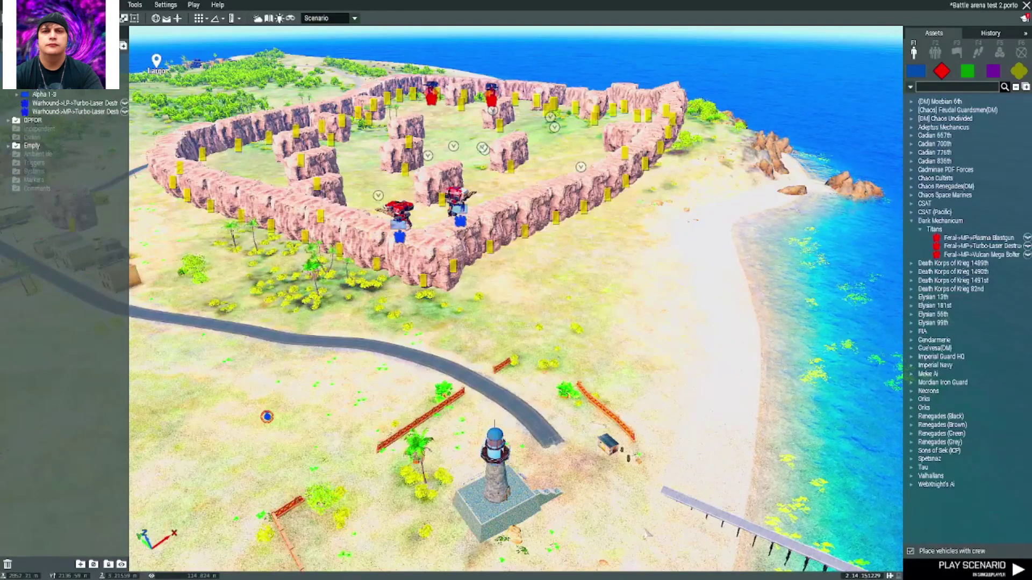
key("d")
- Inspect the Warhounds up close from over the limestone perimeter wall, looking across the arena toward the OPFOR Titans
left_click_drag(688, 340, 626, 299)
key("w")
key("a")
key("s")
key("d")
key("d")
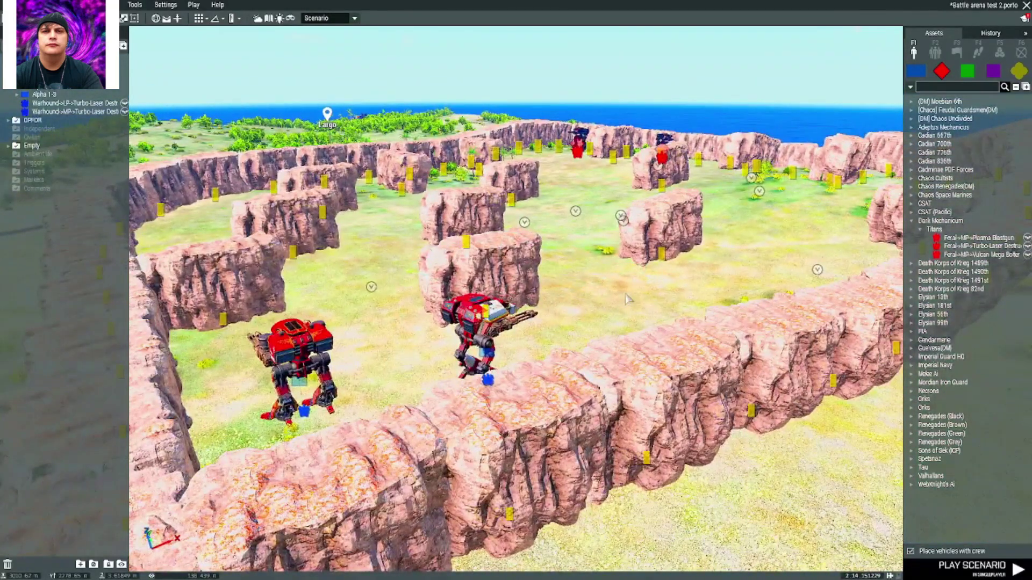